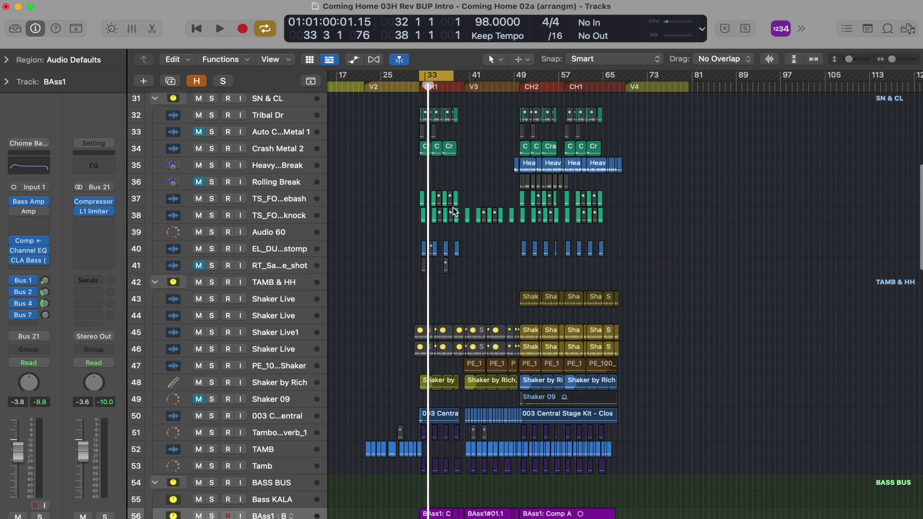
pyautogui.scroll(10, 455, 212)
# Scroll the track list up and down to the BASS BUS folder and its BAss1 tracks
pyautogui.scroll(-20, 455, 212)
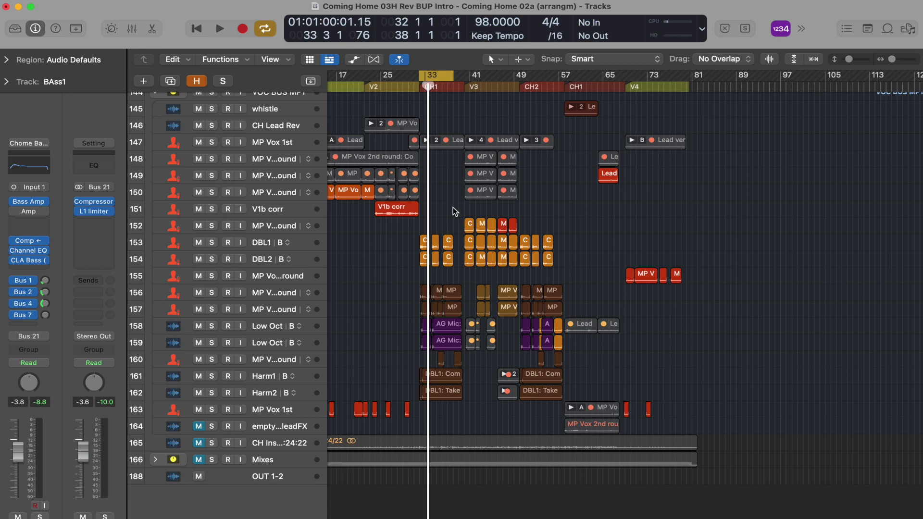
pyautogui.scroll(20, 455, 211)
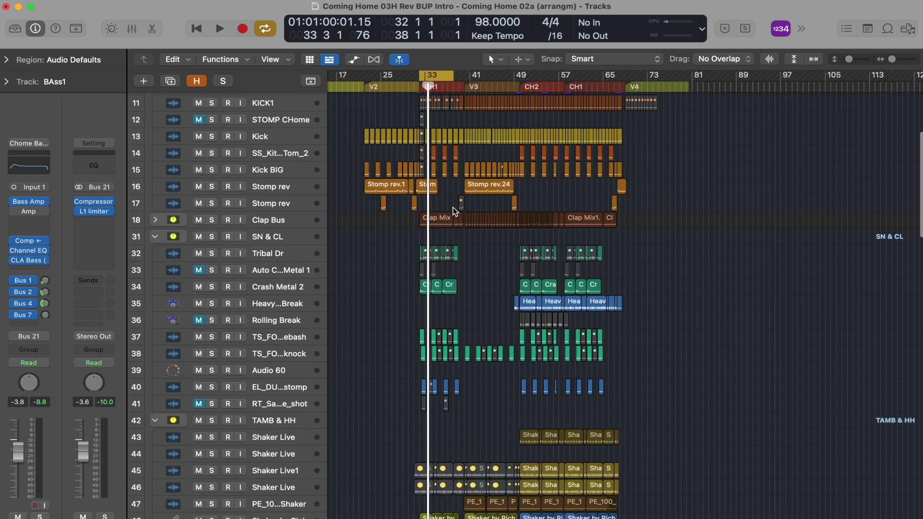
pyautogui.scroll(10, 454, 212)
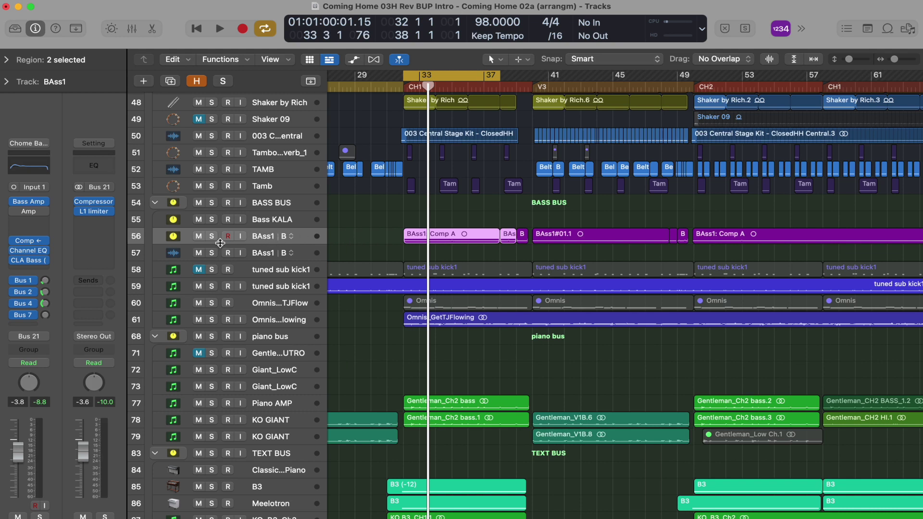
# Solo BAss1, bypass its Comp, Channel EQ, CLA Bass and sends, and open Bass Amp Designer's presets
pyautogui.click(211, 237)
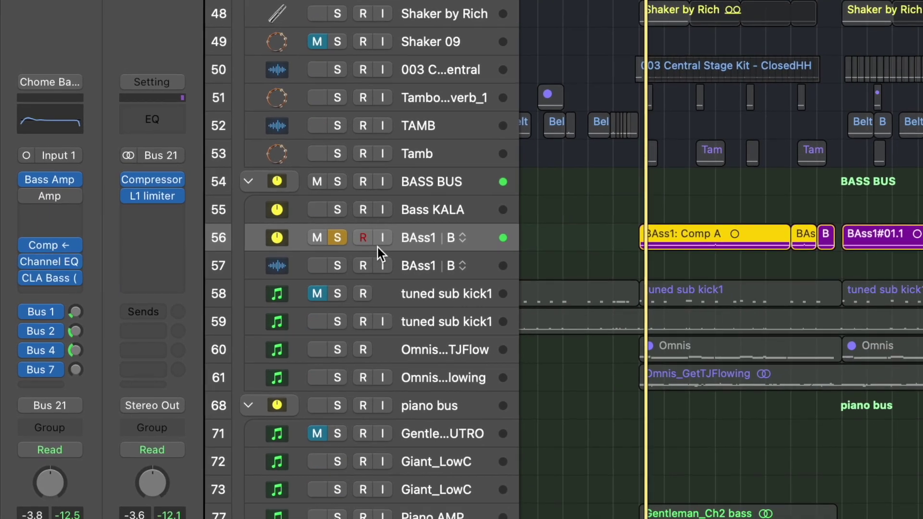
pyautogui.moveTo(24, 246); pyautogui.dragTo(29, 367)
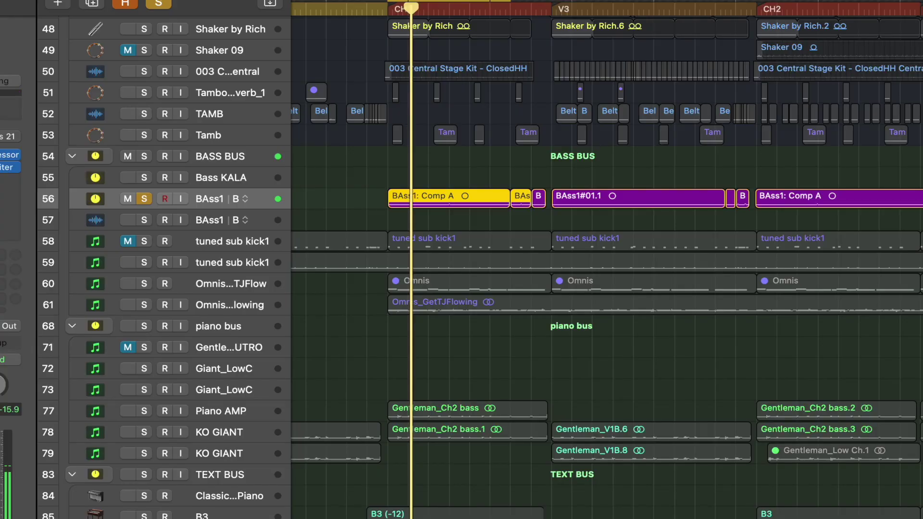
pyautogui.press('v')
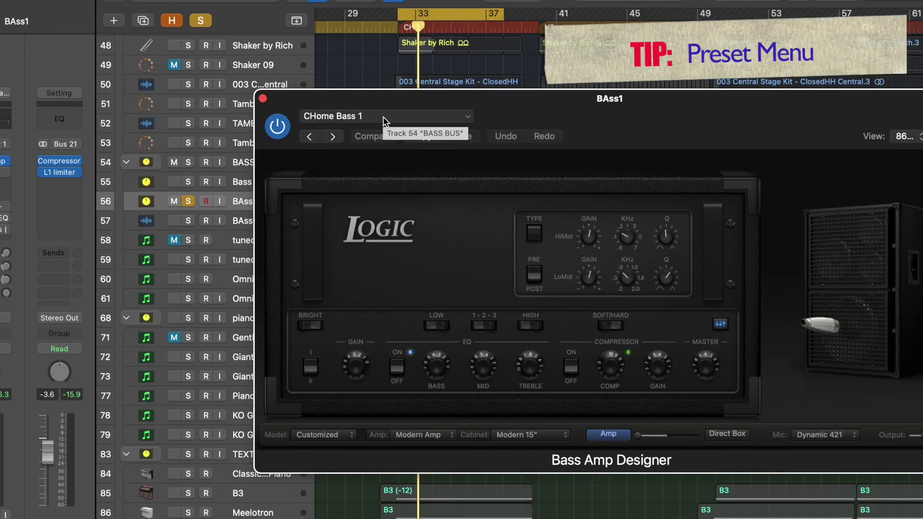
pyautogui.click(383, 118)
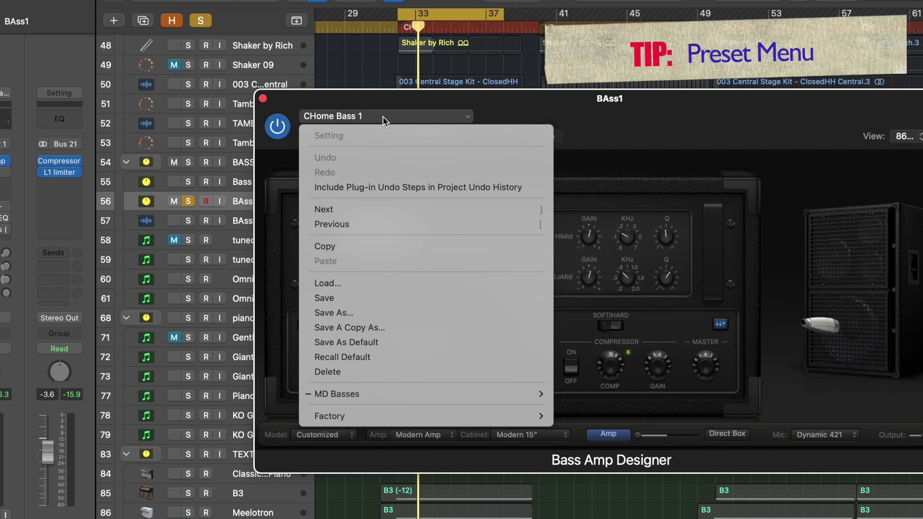
pyautogui.moveTo(484, 414)
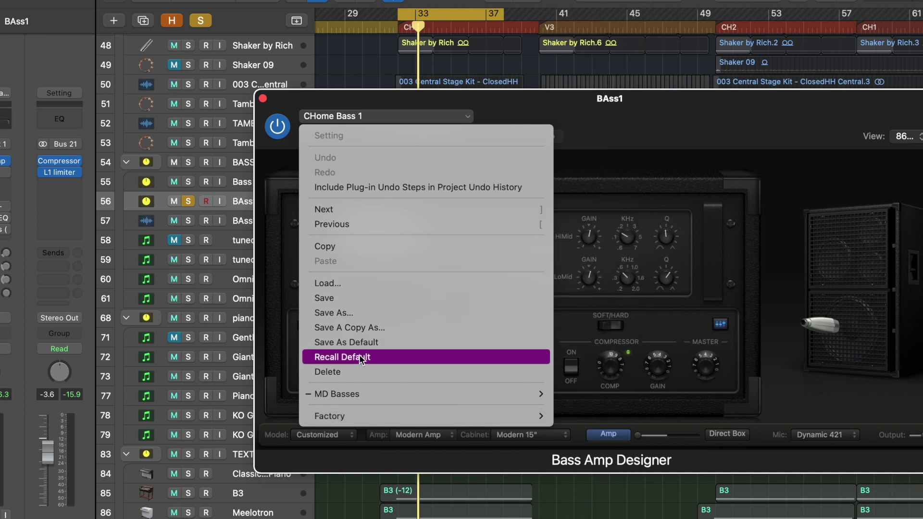
# Save the amp setting as CHome Bass 1, replacing the existing preset
pyautogui.click(355, 310)
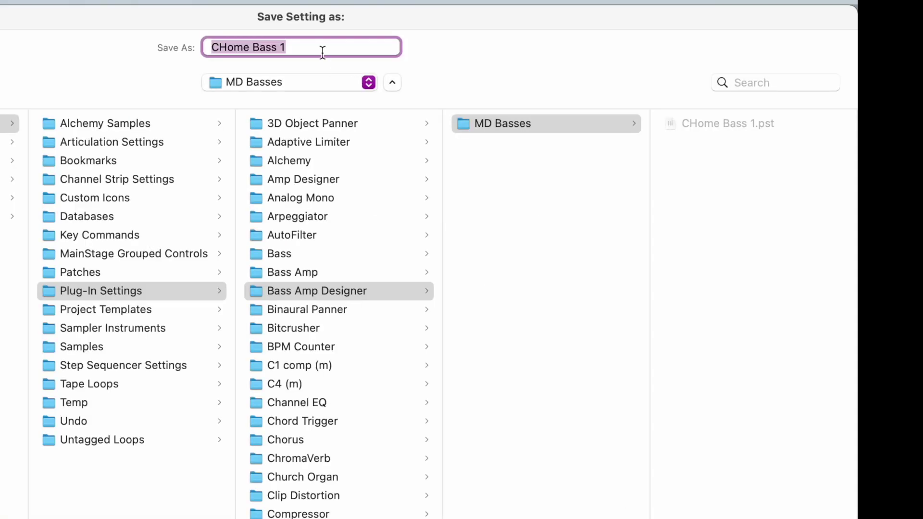
pyautogui.click(318, 51)
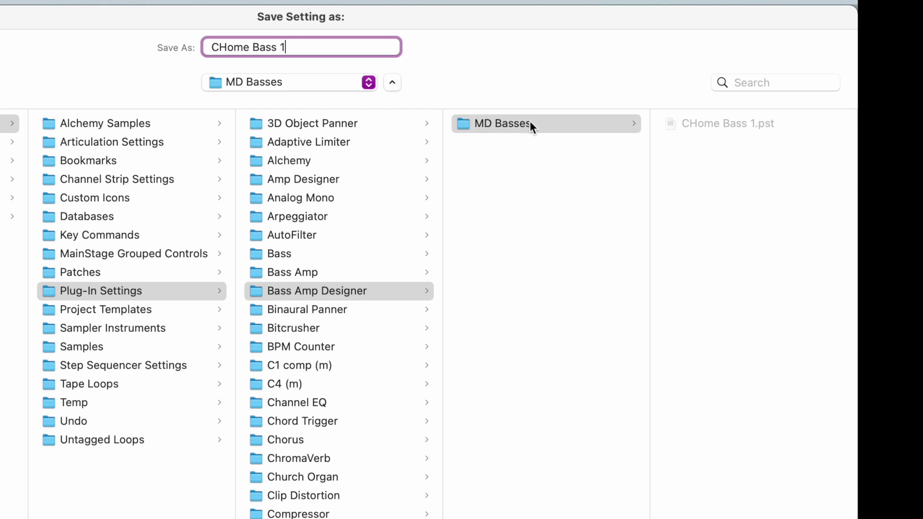
pyautogui.press('Return')
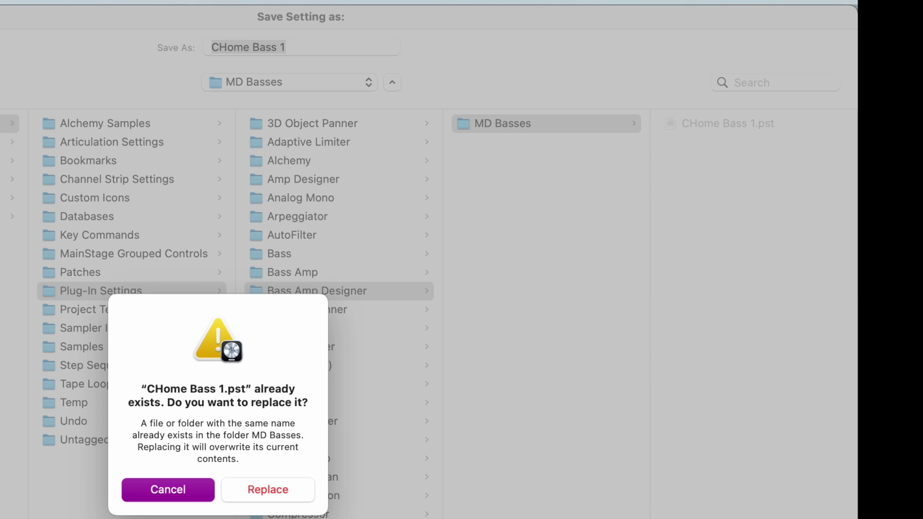
pyautogui.click(268, 489)
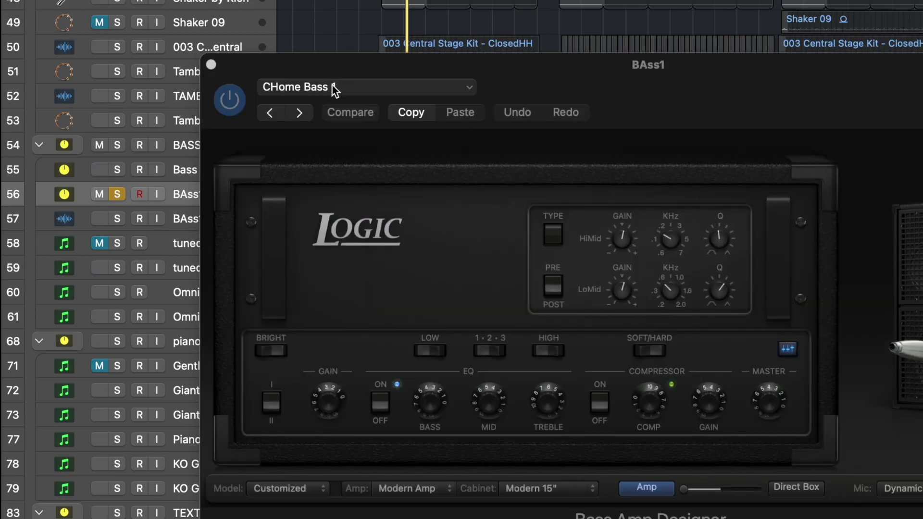
# Check that CHome Bass 1 appears in the MD Basses preset submenu
pyautogui.click(332, 86)
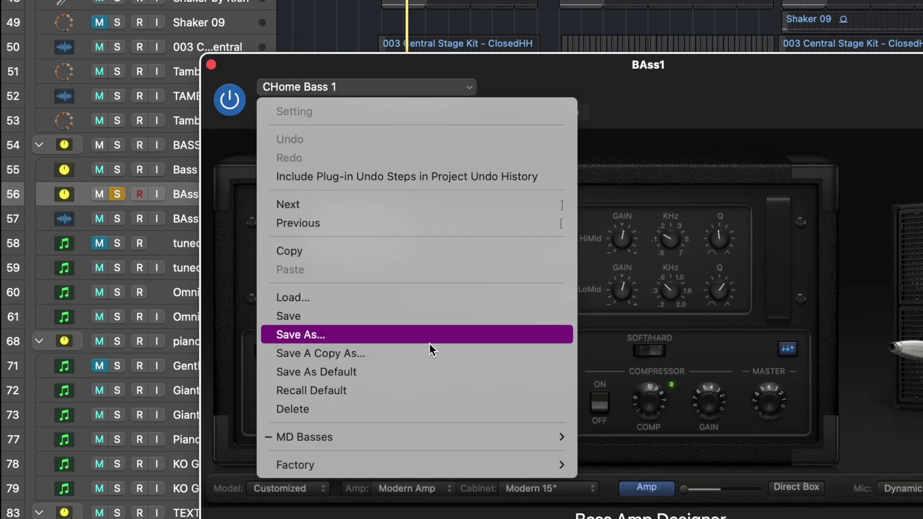
pyautogui.moveTo(411, 459)
pyautogui.moveTo(407, 438)
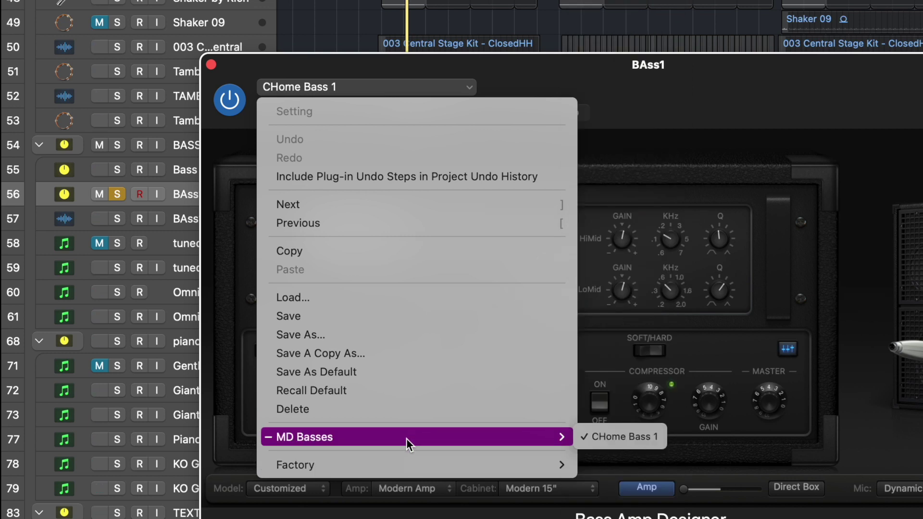
# Close Bass Amp Designer and browse BAss1's Compressor, channel-strip and amp presets in the Library
pyautogui.click(211, 65)
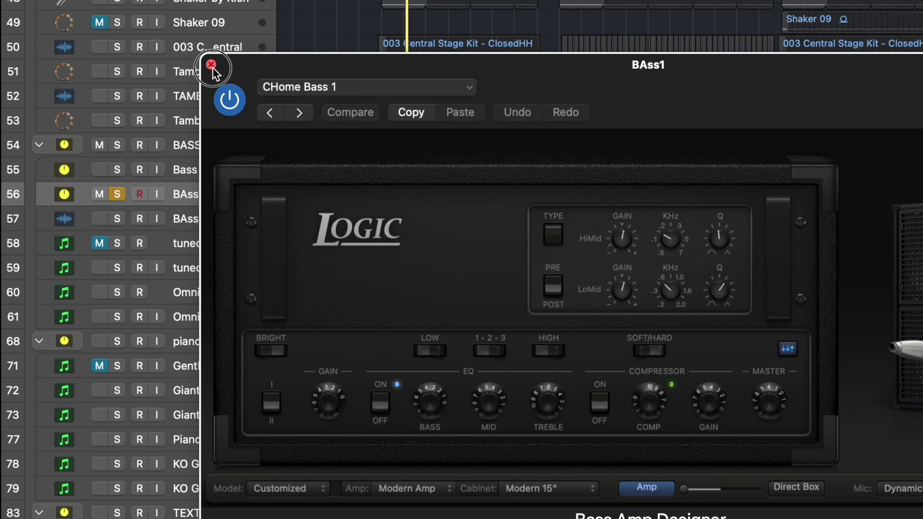
pyautogui.click(211, 66)
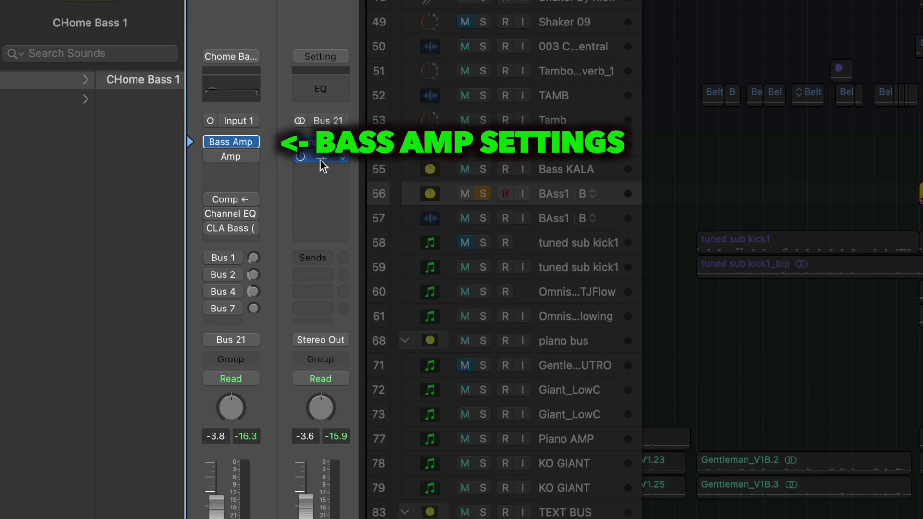
pyautogui.click(282, 142)
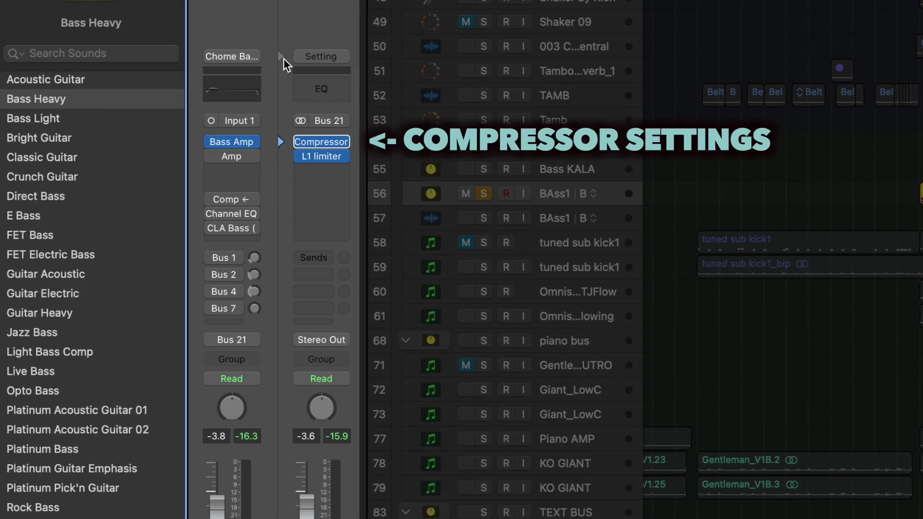
pyautogui.click(192, 57)
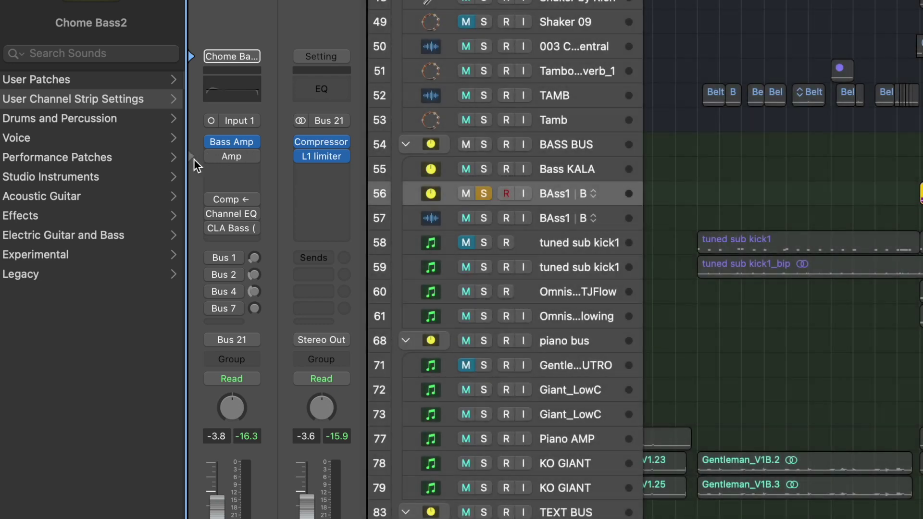
pyautogui.click(195, 157)
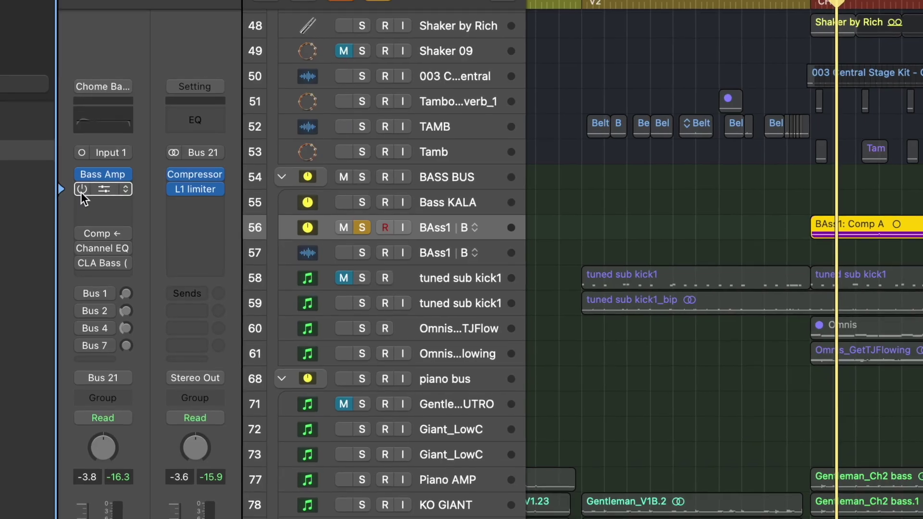
# Re-enable BAss1's inserts and sends and save its channel strip as Chome Bass2 in Track > BASS
pyautogui.moveTo(81, 192); pyautogui.dragTo(85, 347)
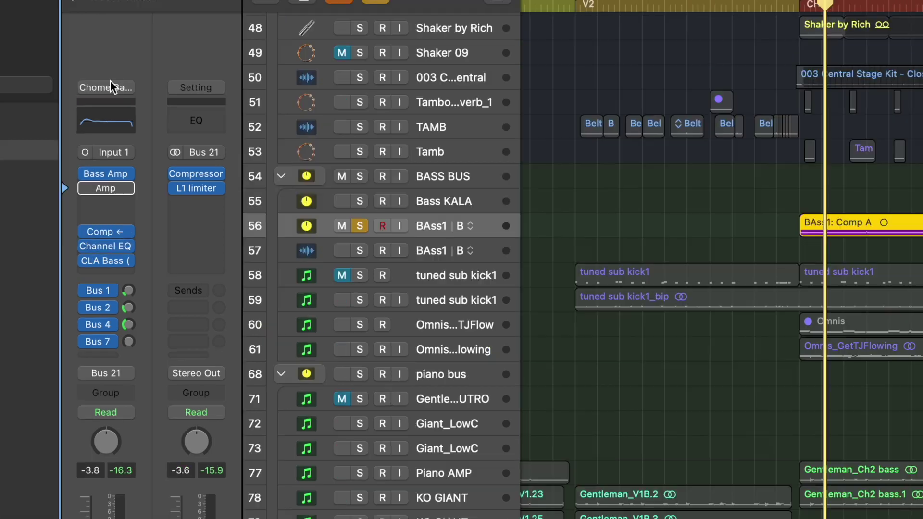
pyautogui.click(110, 87)
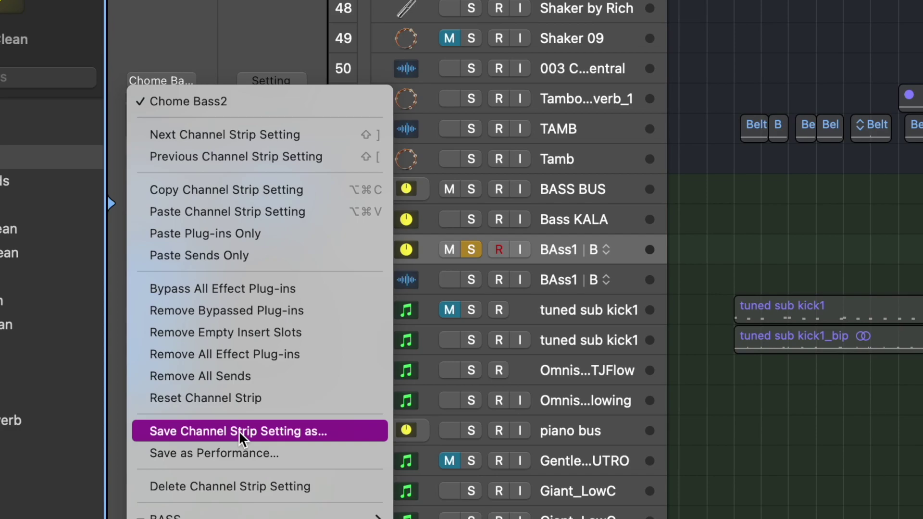
pyautogui.click(239, 426)
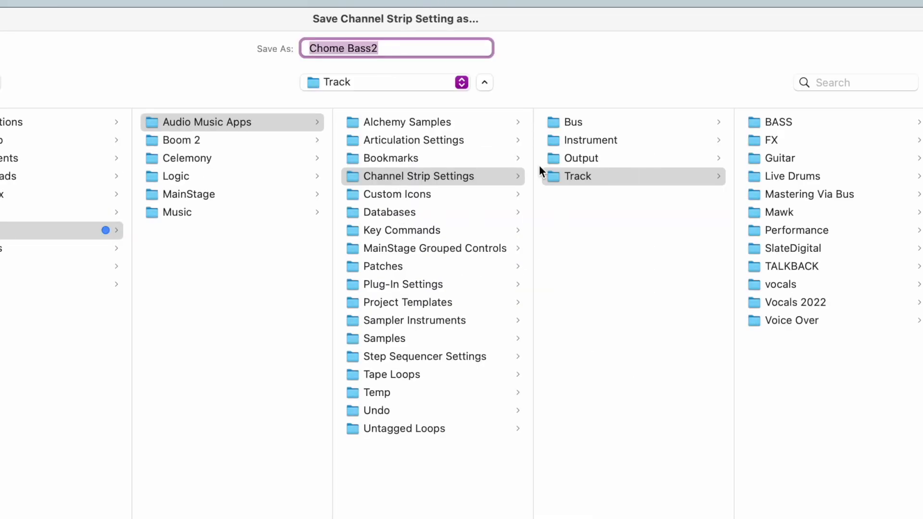
pyautogui.click(795, 120)
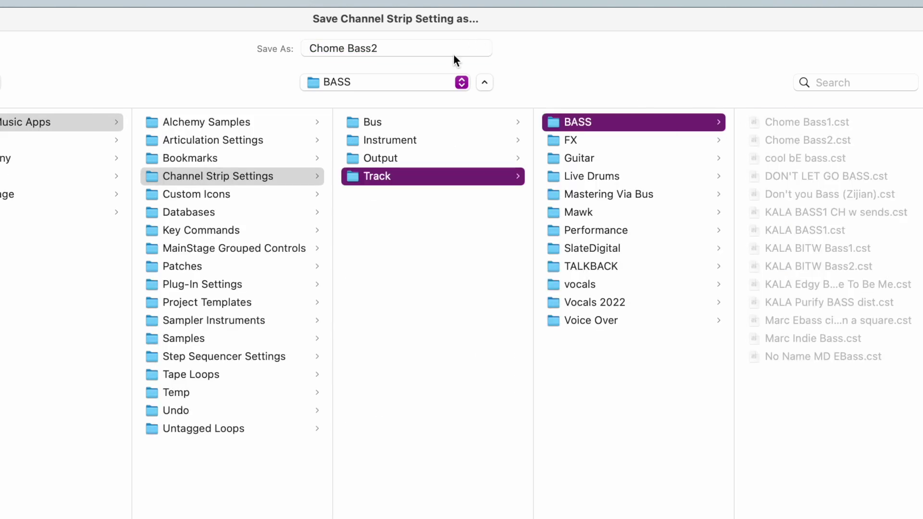
pyautogui.click(432, 50)
pyautogui.press('Return')
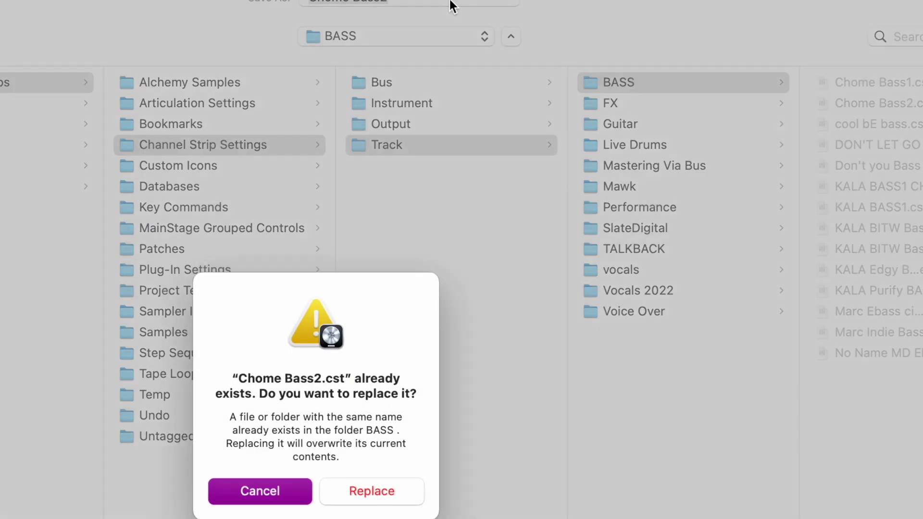
# Confirm replacing Chome Bass2, deselect the BAss1 regions, and create a new empty audio track
pyautogui.click(389, 500)
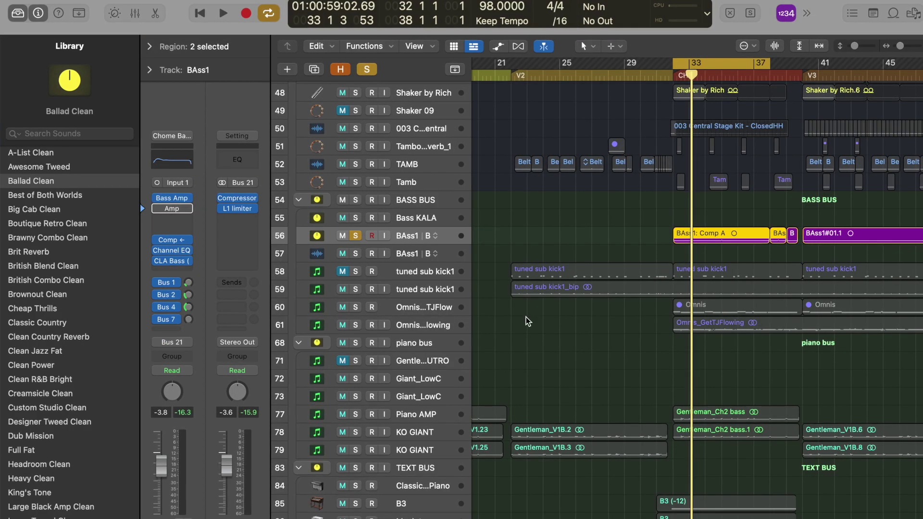
pyautogui.click(515, 224)
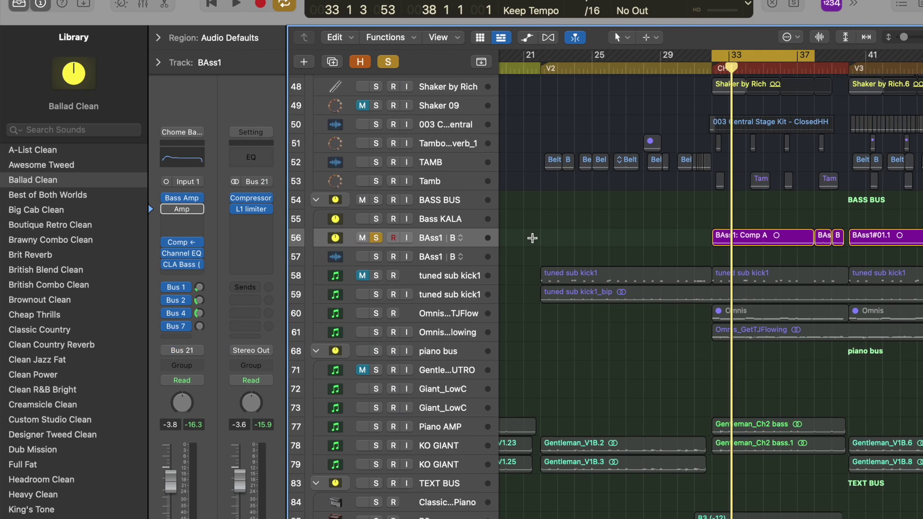
pyautogui.press('super+alt+a')
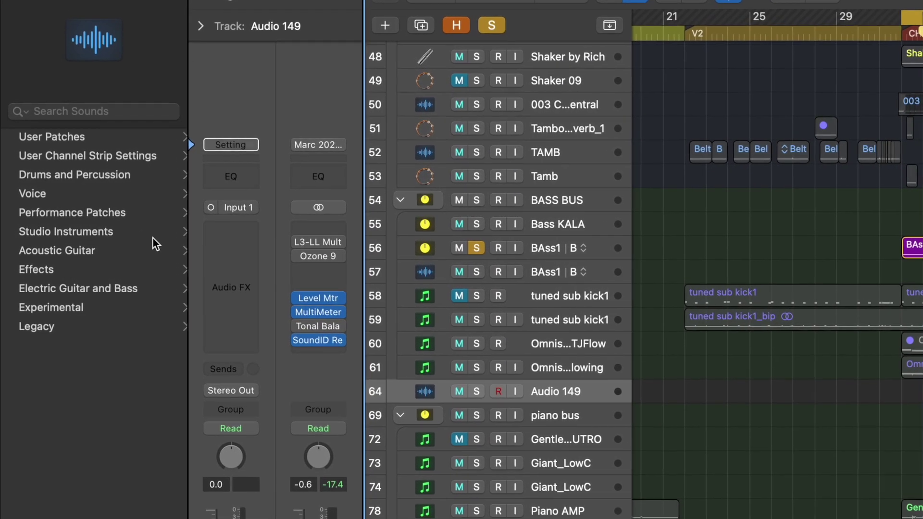
# Load the user channel strip setting BASS > Chome Bass2 onto the new track
pyautogui.click(64, 160)
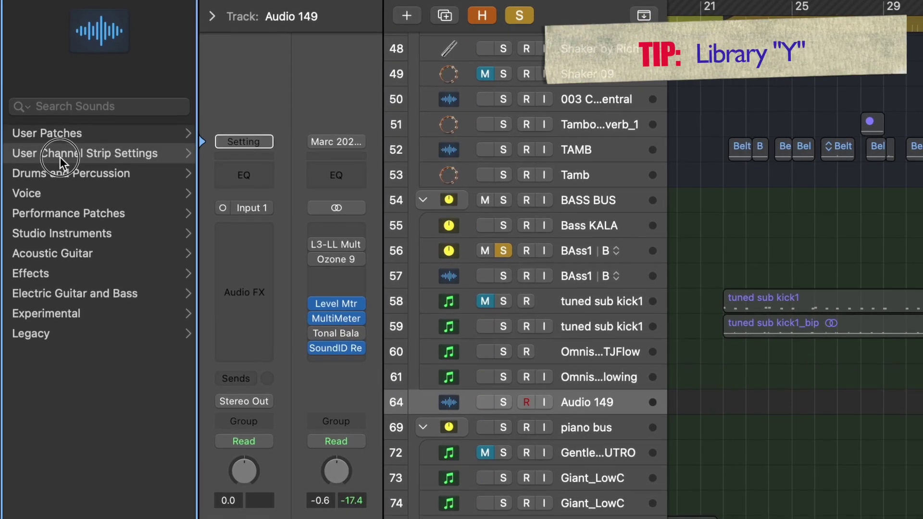
pyautogui.click(79, 130)
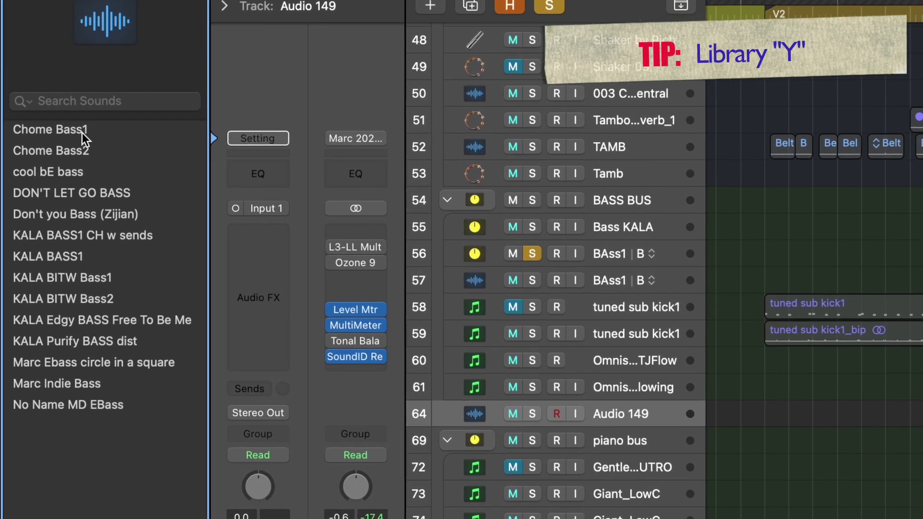
pyautogui.click(85, 148)
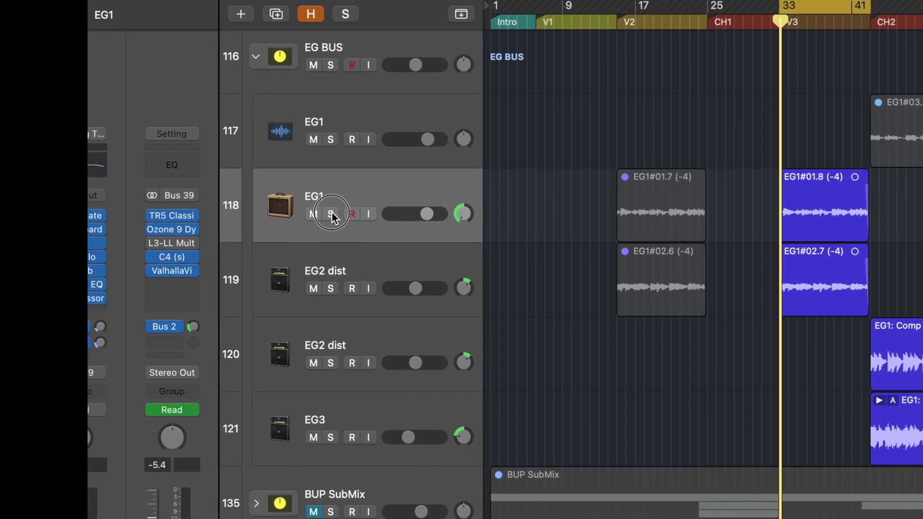
# Solo EG BUS, EG1 and EG2 dist, play them back, and bypass EG1's effect plug-ins
pyautogui.click(332, 212)
pyautogui.click(330, 288)
pyautogui.click(331, 65)
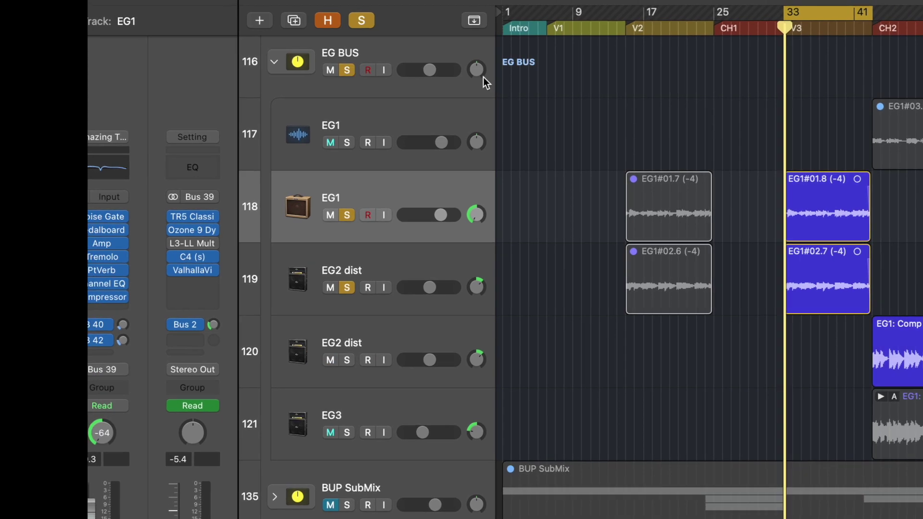
pyautogui.press('space')
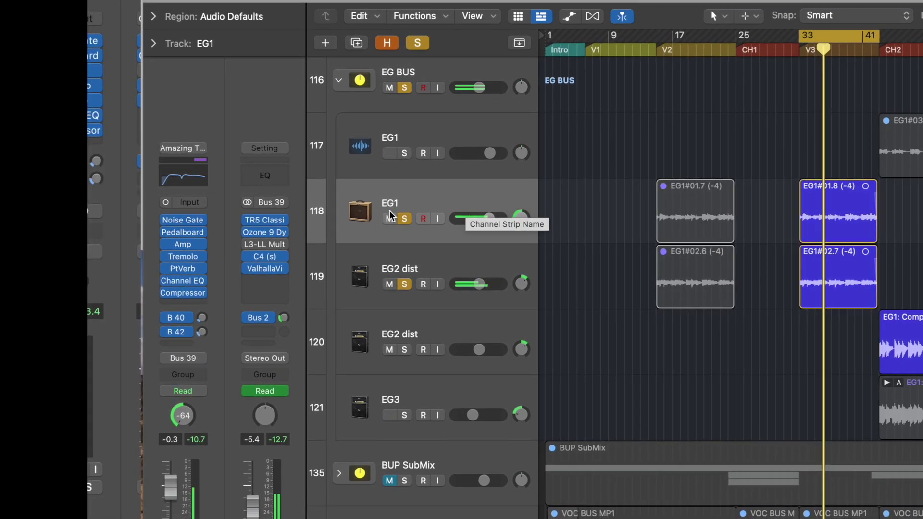
pyautogui.moveTo(166, 220); pyautogui.dragTo(165, 296)
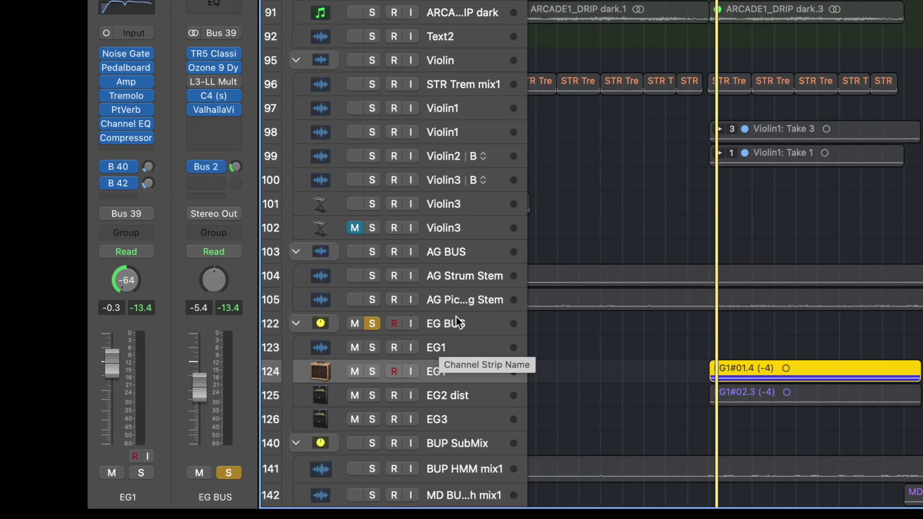
# Save the selected EG BUS stack as patch 'EG BUS' in the Patches > Audio > EG folder
pyautogui.click(467, 312)
pyautogui.press('y')
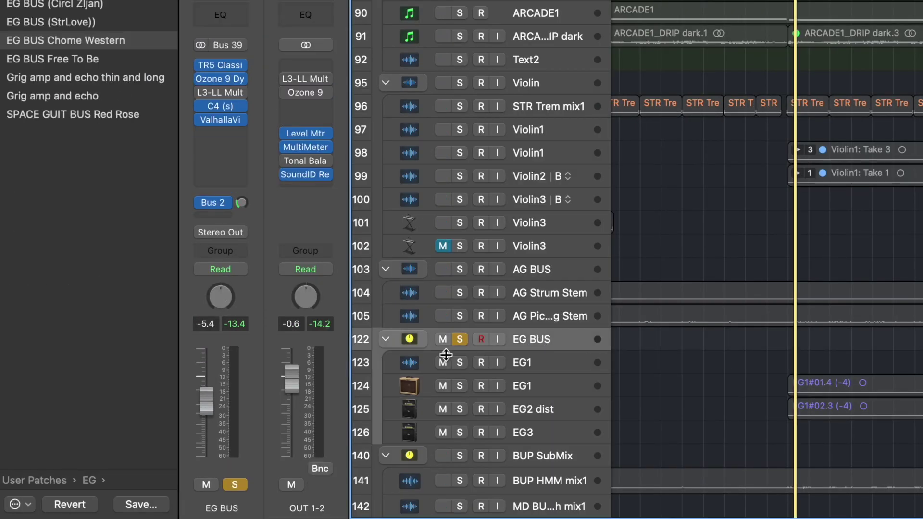
pyautogui.click(140, 505)
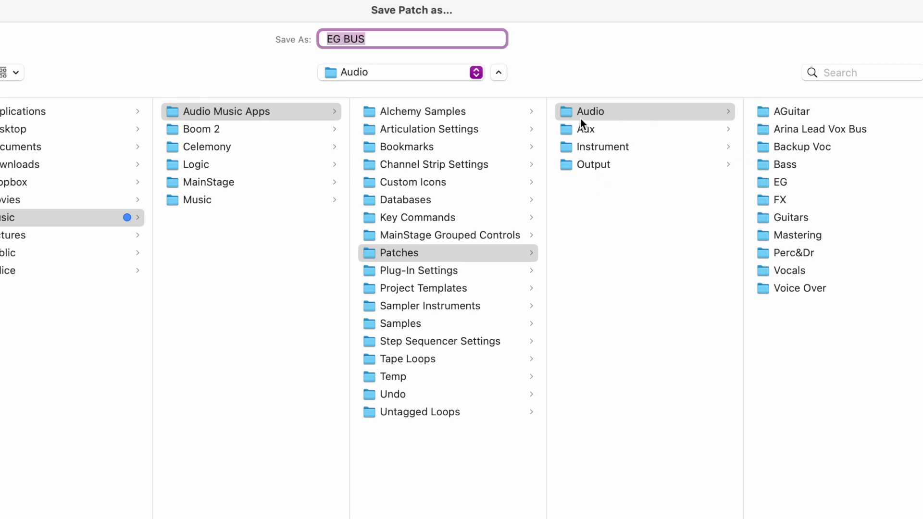
pyautogui.click(793, 182)
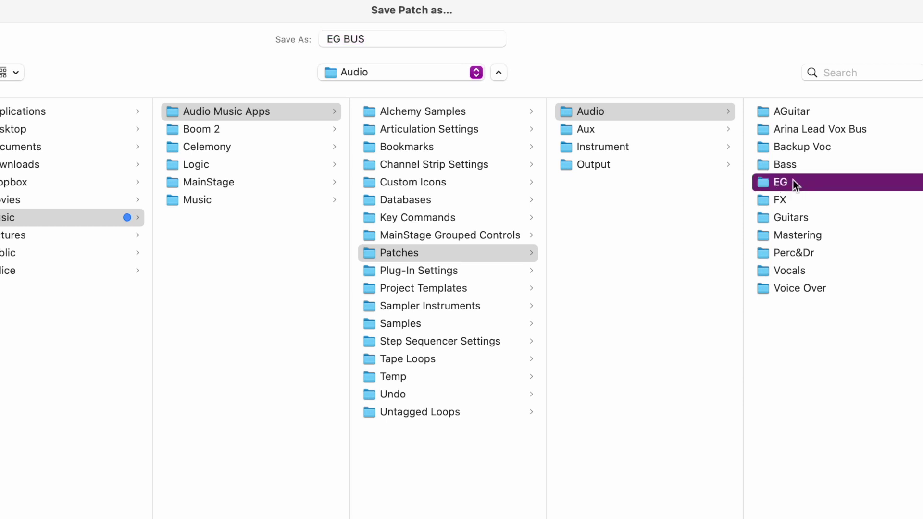
pyautogui.click(383, 35)
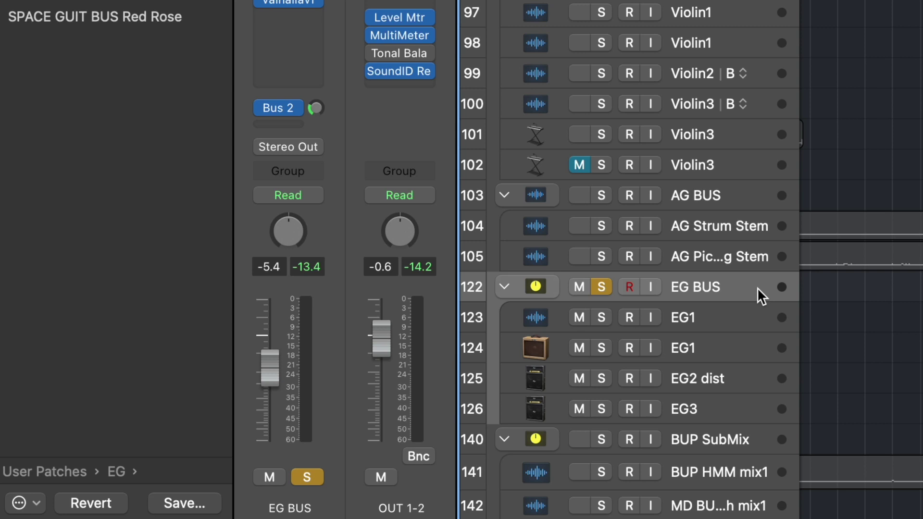
# Add a new audio track and load the EG BUS Chome patch from User Patches > EG
pyautogui.press('alt+super+a')
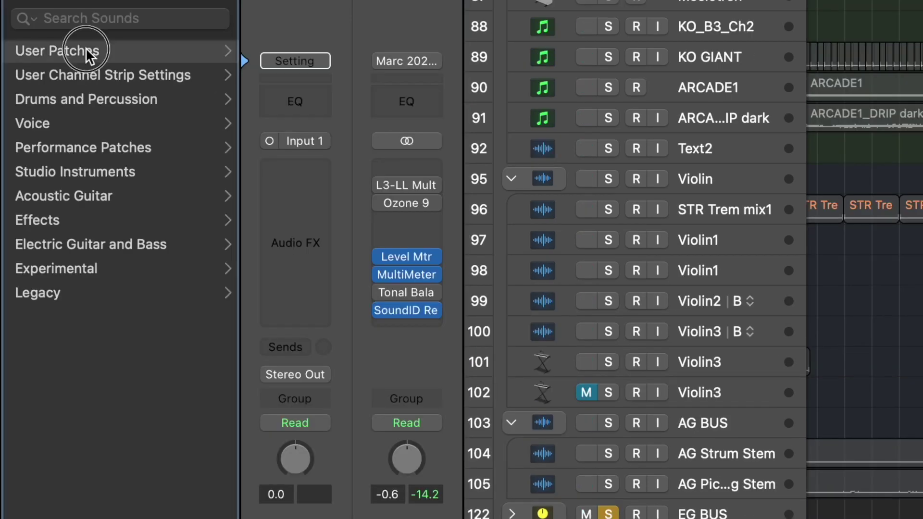
pyautogui.click(85, 48)
pyautogui.click(54, 145)
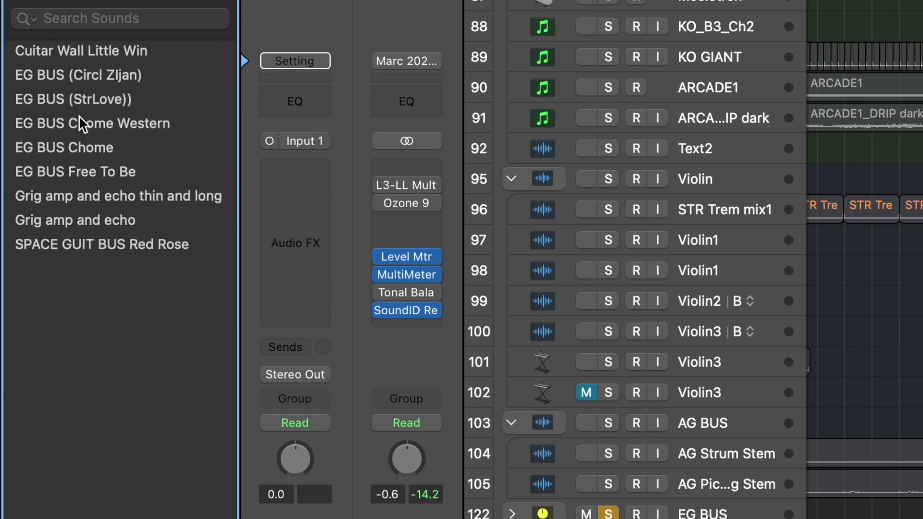
pyautogui.click(88, 149)
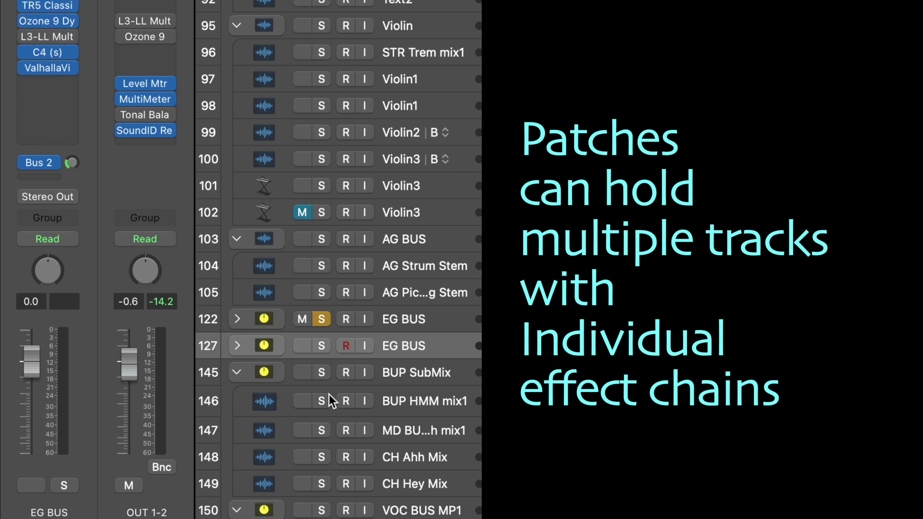
# Expand the new EG BUS stack and step through EG1, EG2 dist and EG3 to check their plug-ins
pyautogui.click(237, 345)
pyautogui.click(437, 373)
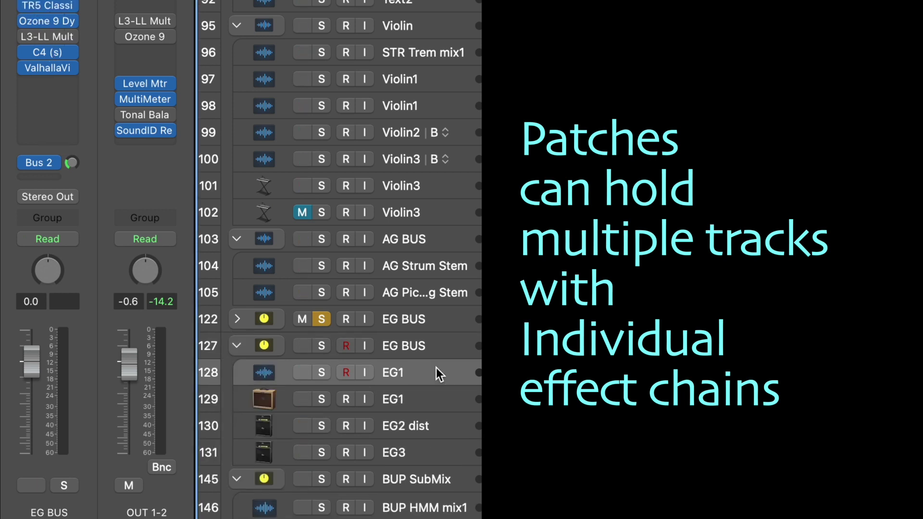
pyautogui.press('Down')
pyautogui.press('Down')
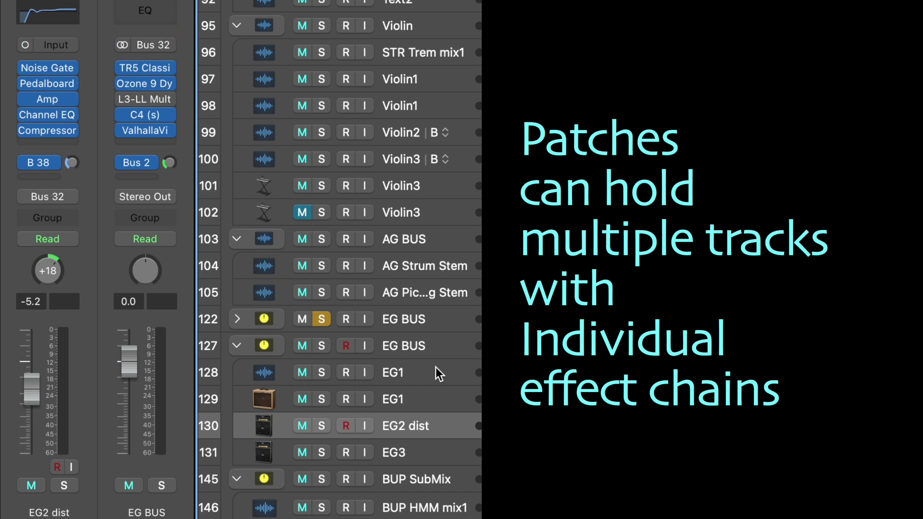
pyautogui.press('Down')
pyautogui.click(412, 346)
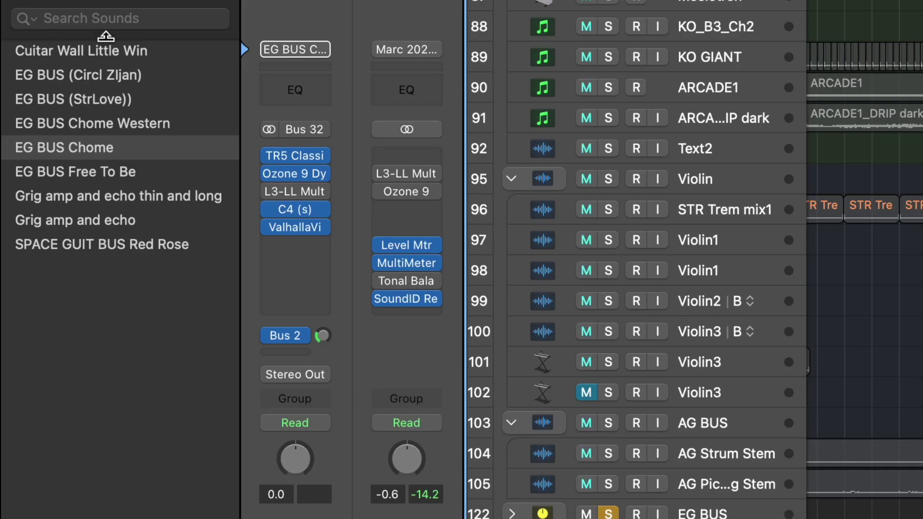
# Load the BUP BUS patch from User Patches > Backup Voc onto the track
pyautogui.hscroll(-3, 131, 110)
pyautogui.hscroll(-3, 131, 103)
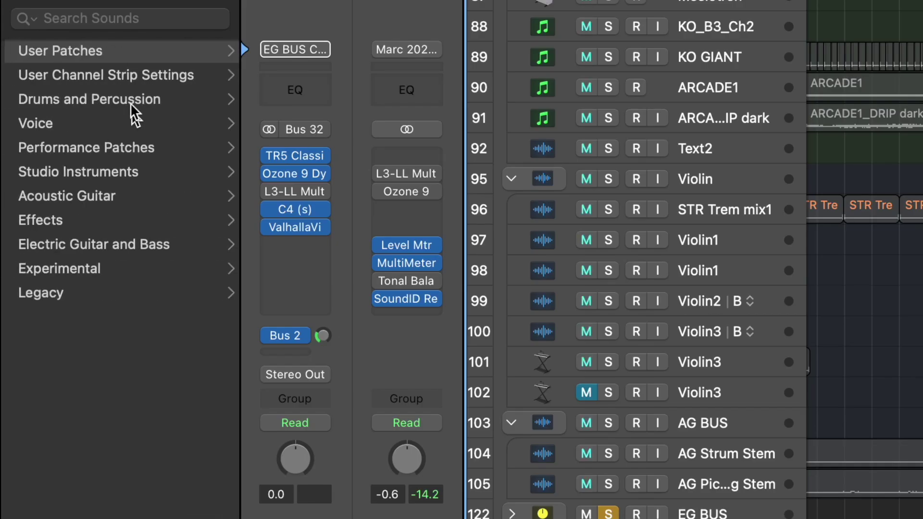
pyautogui.click(107, 52)
pyautogui.click(71, 94)
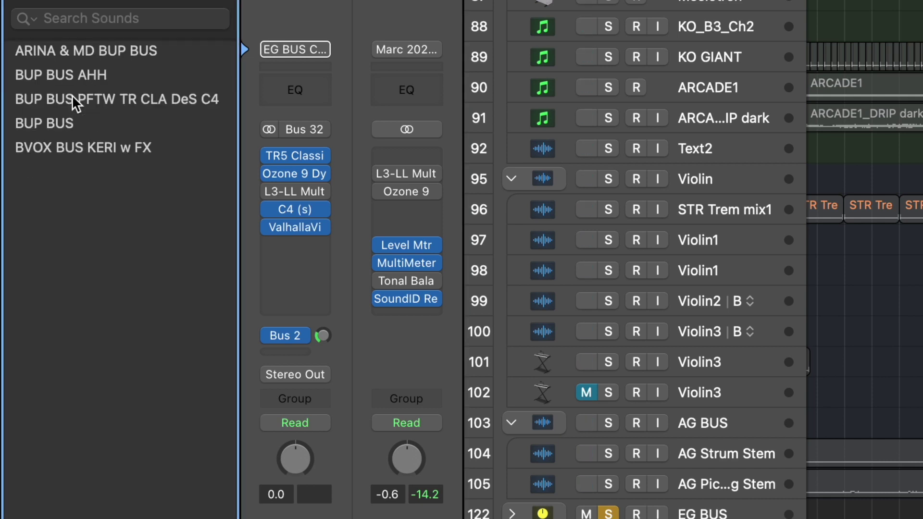
pyautogui.click(68, 126)
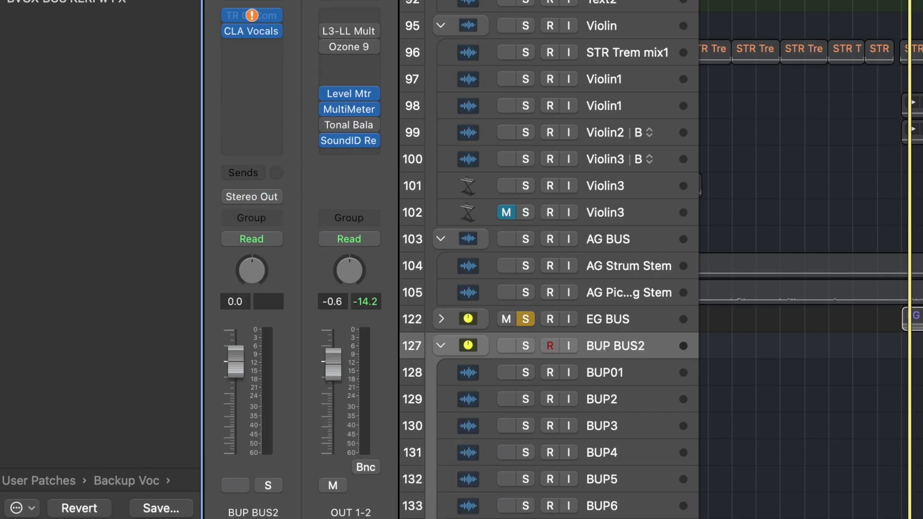
# Inspect the BUP01 and BUP3 plug-in chains, select BUP BUS2, and collapse all track stacks
pyautogui.scroll(-10, 629, 423)
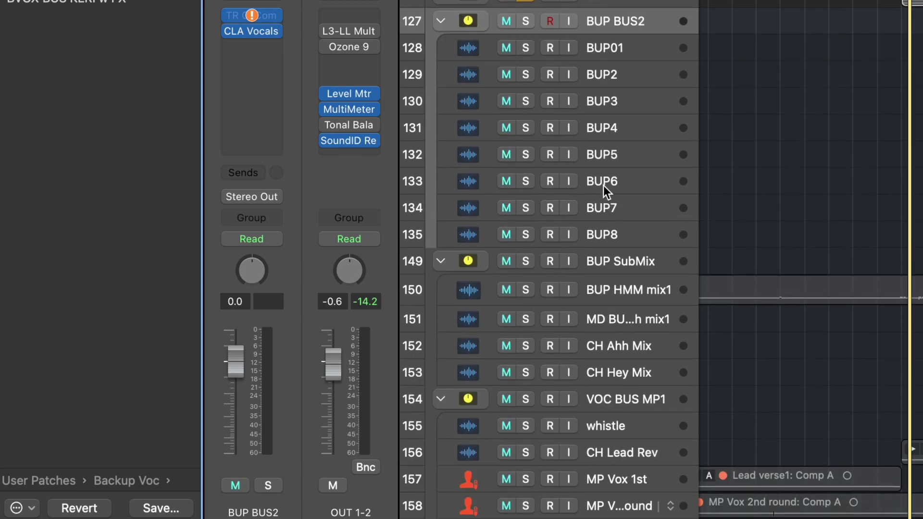
pyautogui.click(590, 53)
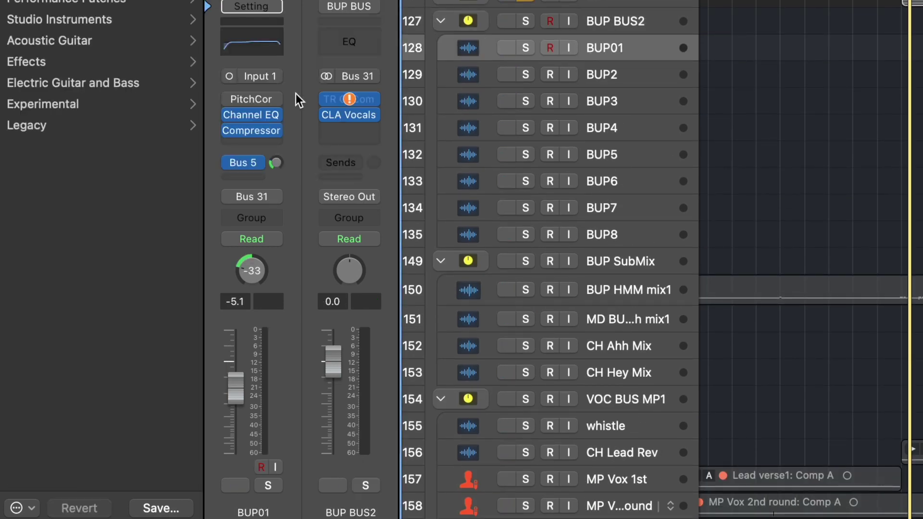
pyautogui.click(610, 96)
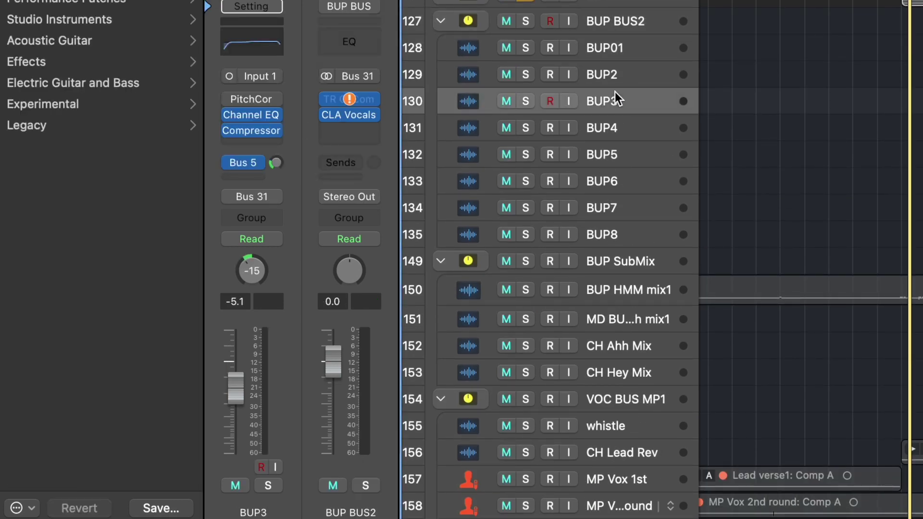
pyautogui.click(607, 20)
pyautogui.scroll(-15, 636, 161)
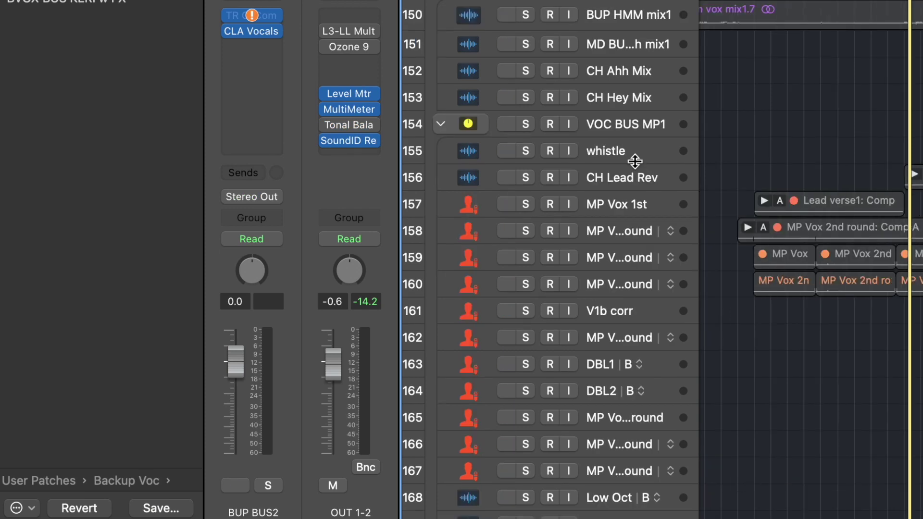
pyautogui.scroll(12, 635, 160)
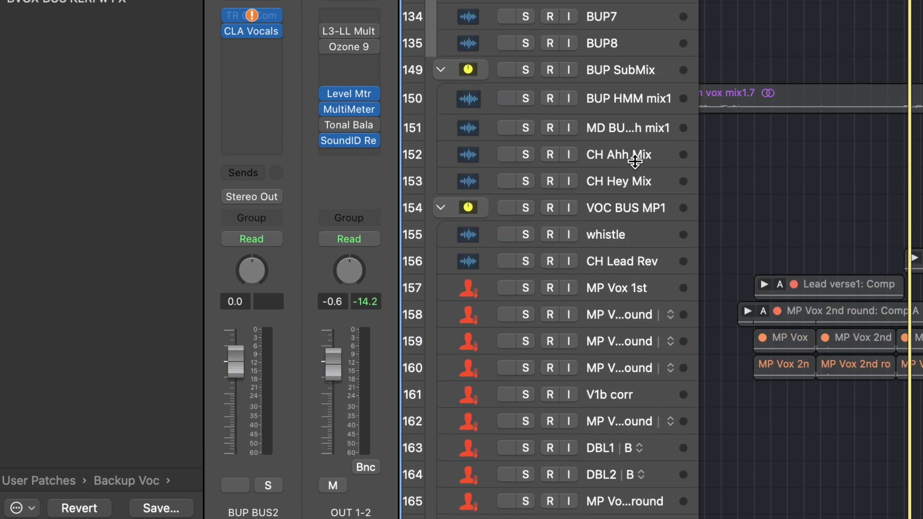
pyautogui.scroll(7, 635, 160)
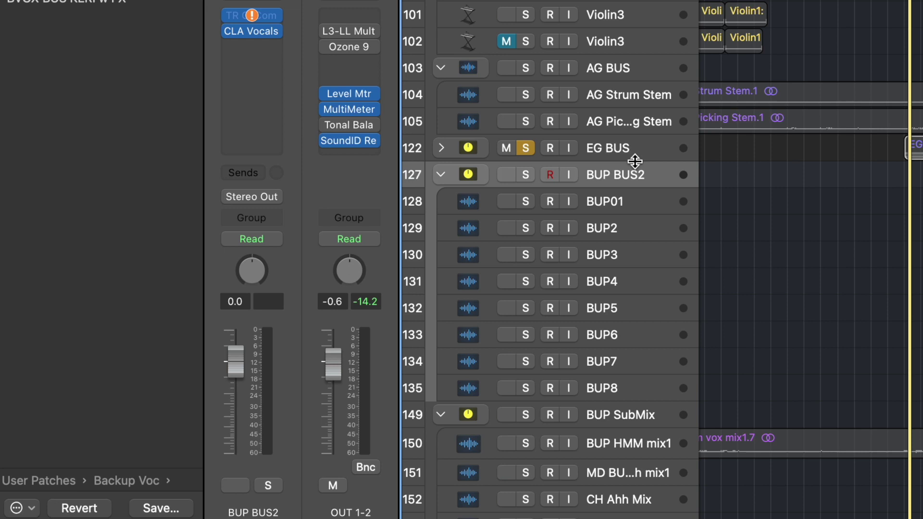
pyautogui.hotkey('alt', 'Left')
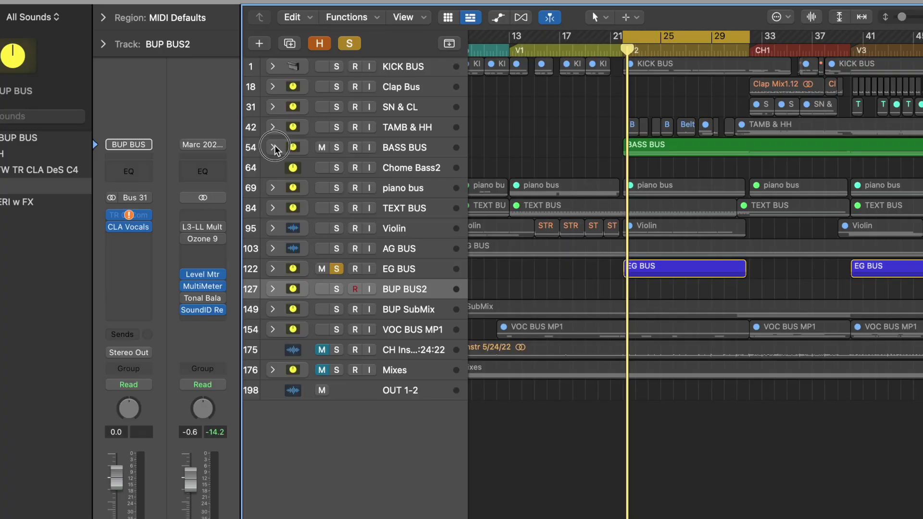
# Expand the BASS BUS stack, select it and solo it
pyautogui.click(273, 146)
pyautogui.hscroll(2, 636, 208)
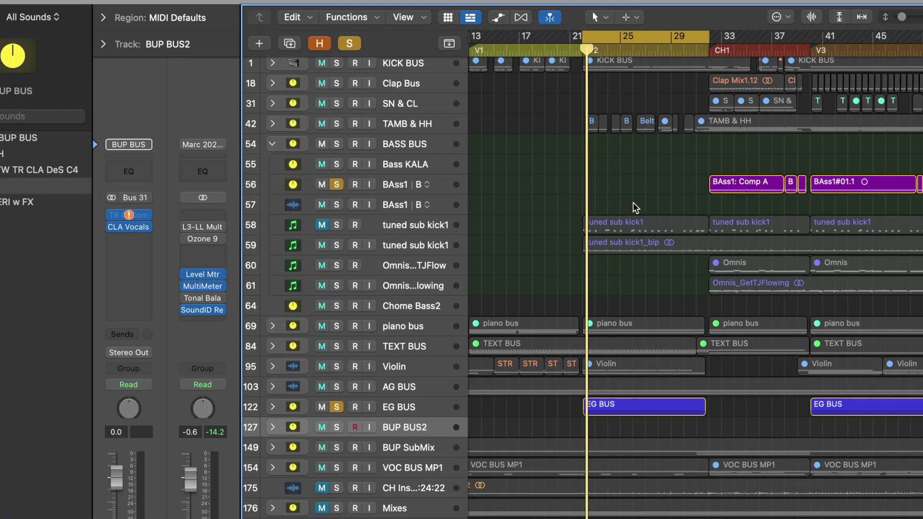
pyautogui.click(384, 144)
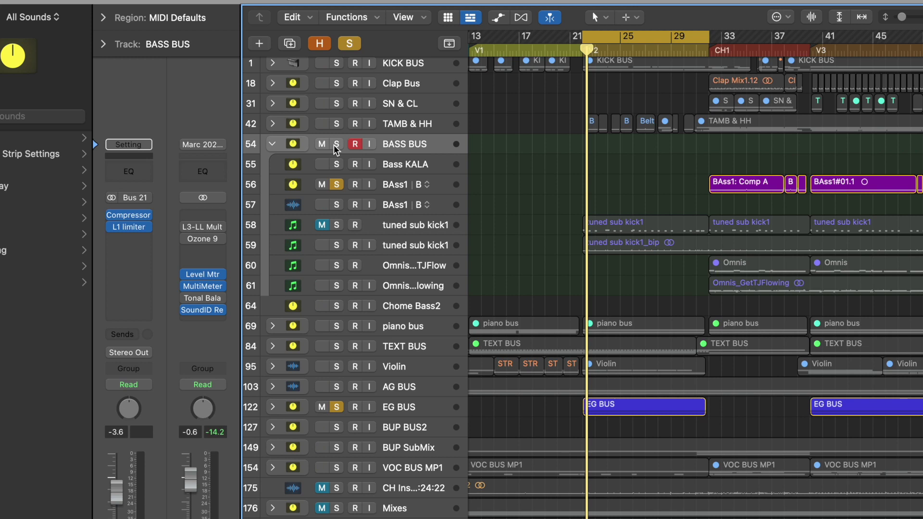
pyautogui.click(336, 145)
# Zoom in on the bass tracks around bars 31–45 and inspect the BAss1 and Omnis channel strips
pyautogui.moveTo(691, 164); pyautogui.dragTo(905, 358)
pyautogui.click(594, 162)
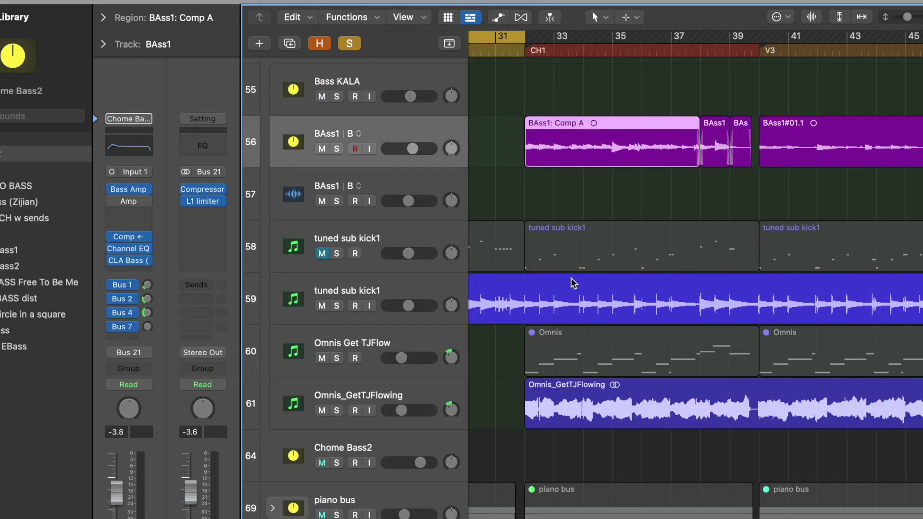
pyautogui.click(575, 370)
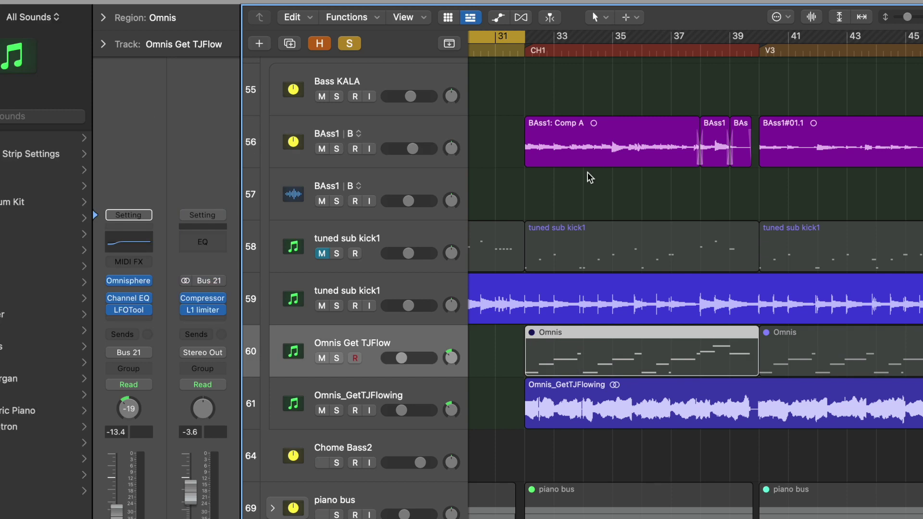
# Copy the BASS BUS stack to a new position below and zoom to fit its regions
pyautogui.press('z')
pyautogui.click(399, 151)
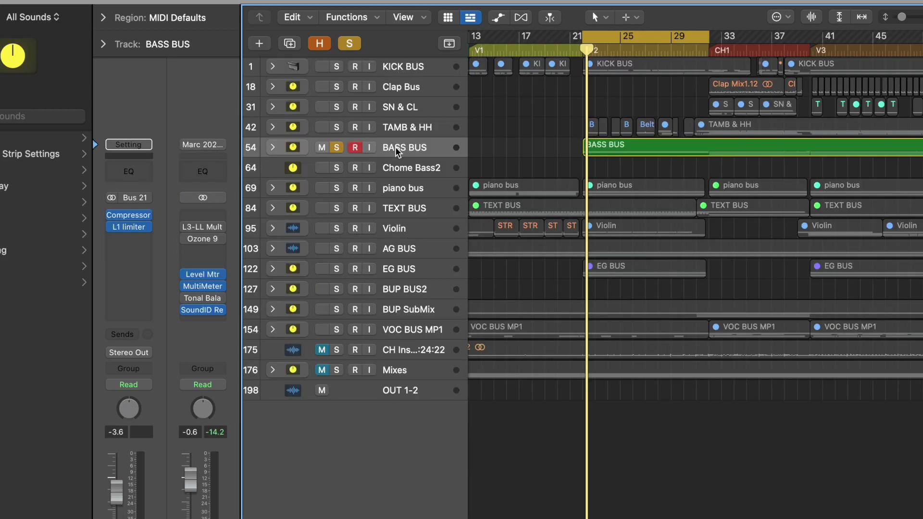
pyautogui.moveTo(395, 149); pyautogui.dragTo(400, 170)
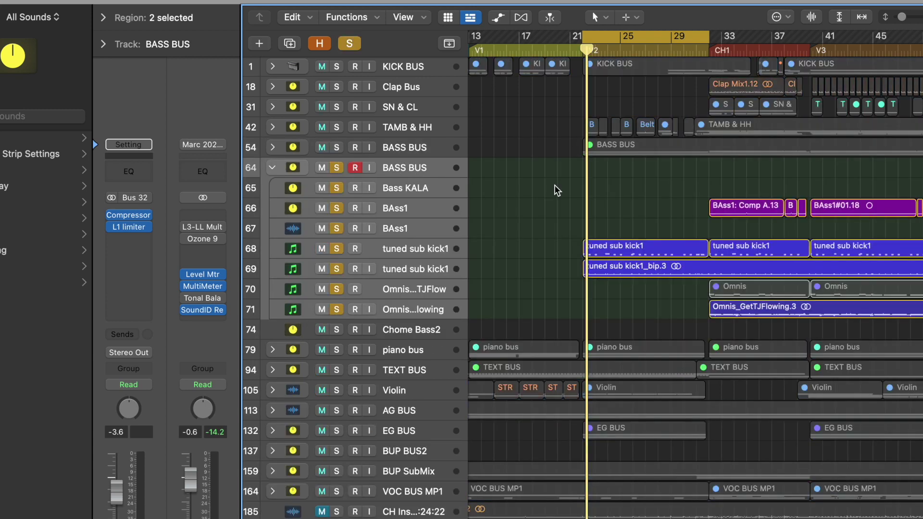
pyautogui.scroll(-5, 620, 211)
pyautogui.moveTo(541, 182); pyautogui.dragTo(867, 373)
pyautogui.press('z')
# Delete the duplicate tuned sub kick1 bip, Omnis and BAss1 tracks along with their regions
pyautogui.click(388, 291)
pyautogui.press('BackSpace')
pyautogui.press('super+BackSpace')
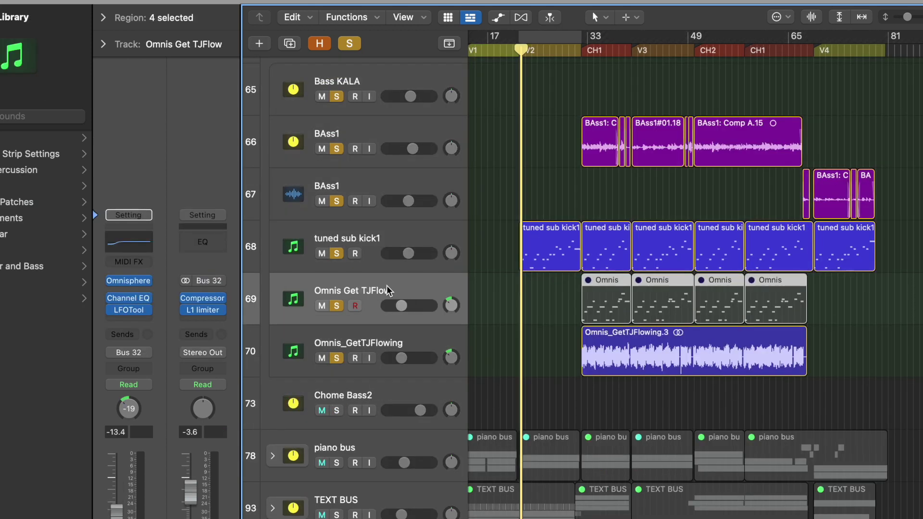
pyautogui.click(383, 343)
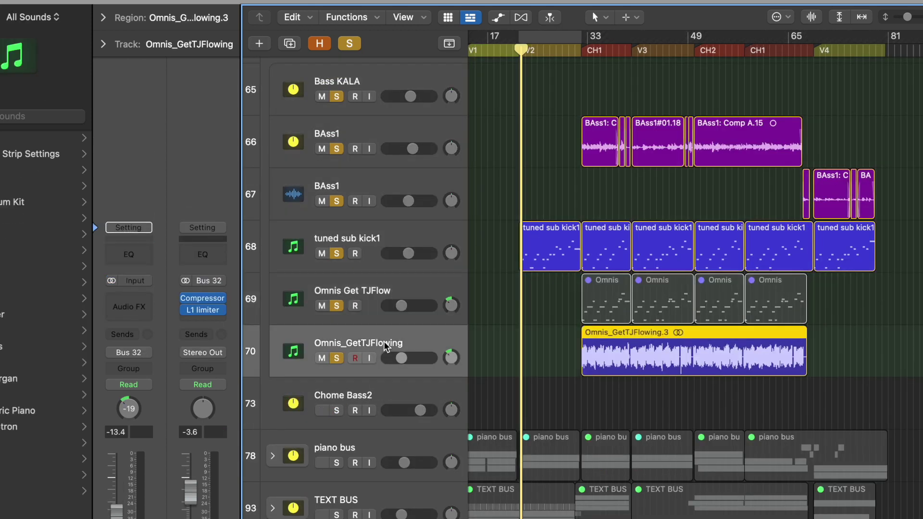
pyautogui.press('BackSpace')
pyautogui.press('super+BackSpace')
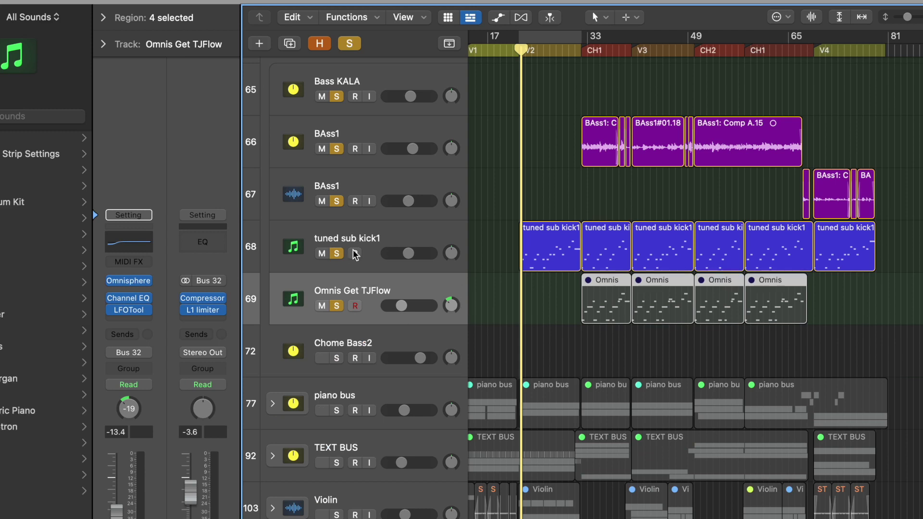
pyautogui.click(327, 186)
pyautogui.press('super+BackSpace')
# Rename the Bass KALA track to 'Bass Rec'
pyautogui.doubleClick(336, 80)
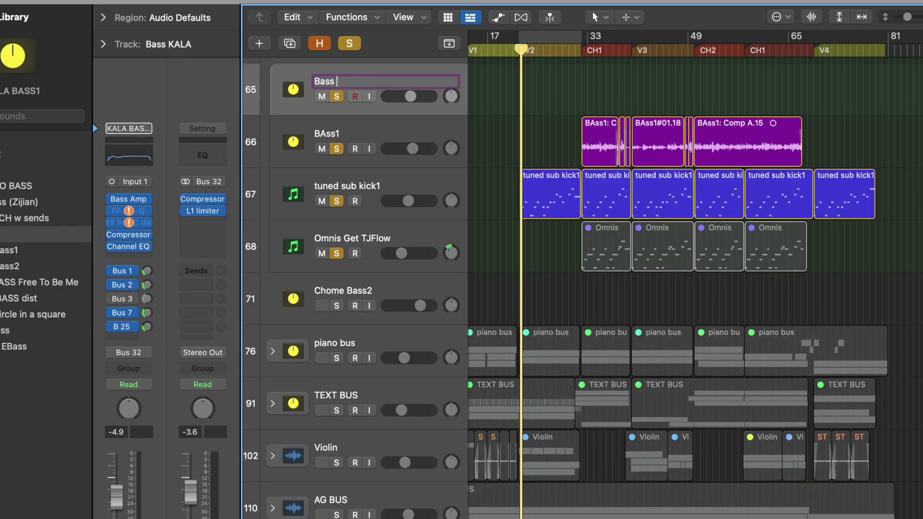
pyautogui.write('Bass Rec')
pyautogui.press('Return')
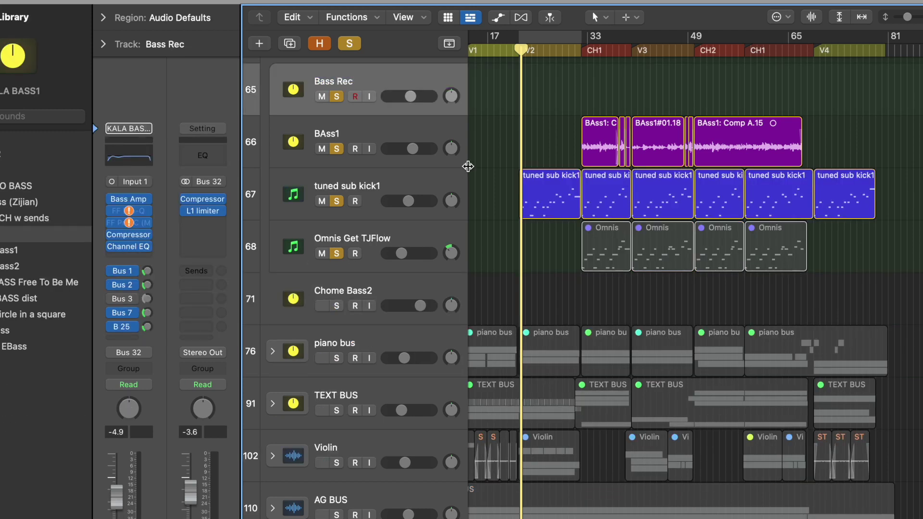
# Delete all regions on the BAss1, tuned sub kick1 and Omnis tracks in the stack
pyautogui.click(382, 123)
pyautogui.click(382, 183)
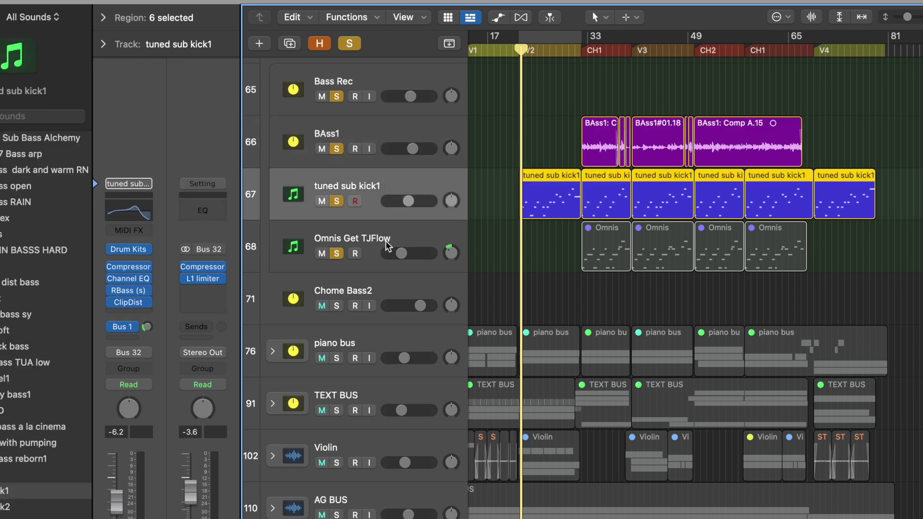
pyautogui.click(365, 241)
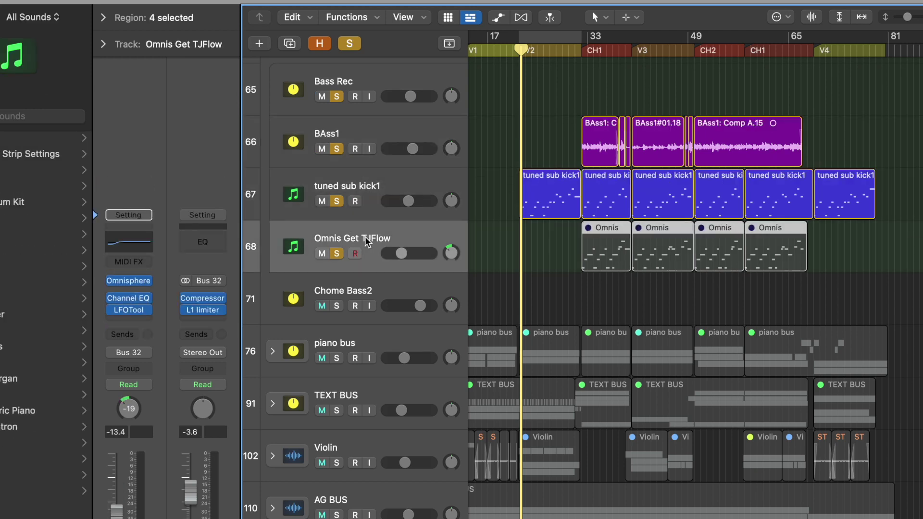
pyautogui.press('Delete')
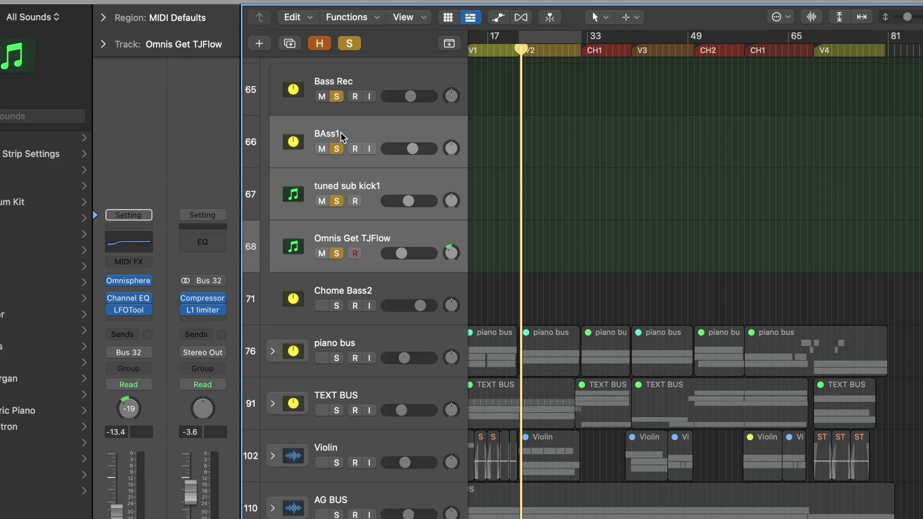
# Reveal the hidden tracks and step through the stack's tracks from Bass Rec
pyautogui.press('h')
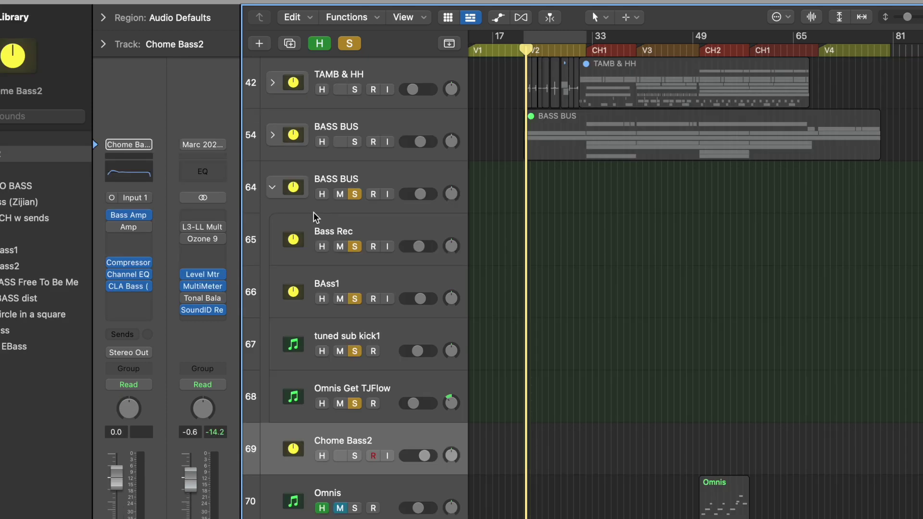
pyautogui.click(364, 229)
pyautogui.press('Down')
pyautogui.press('Down')
pyautogui.press('Down')
pyautogui.press('Up')
pyautogui.press('Up')
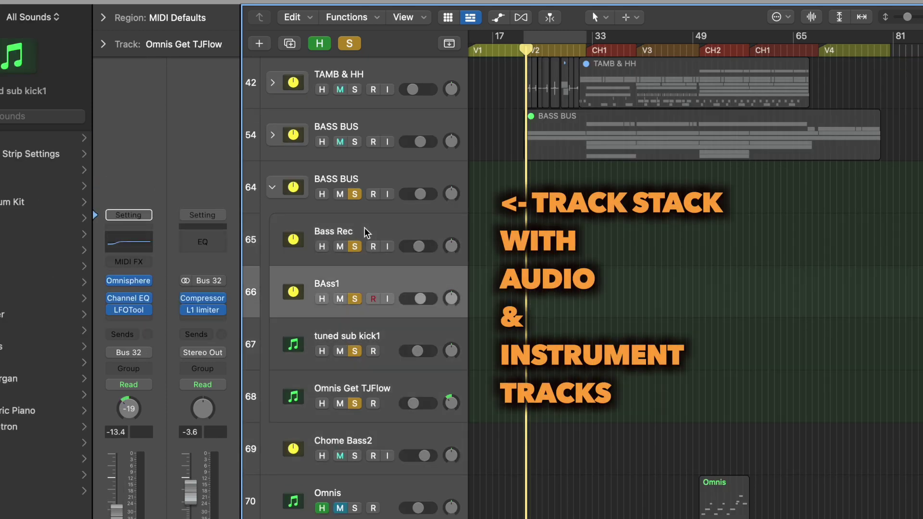
pyautogui.press('Up')
pyautogui.press('Down')
pyautogui.press('Down')
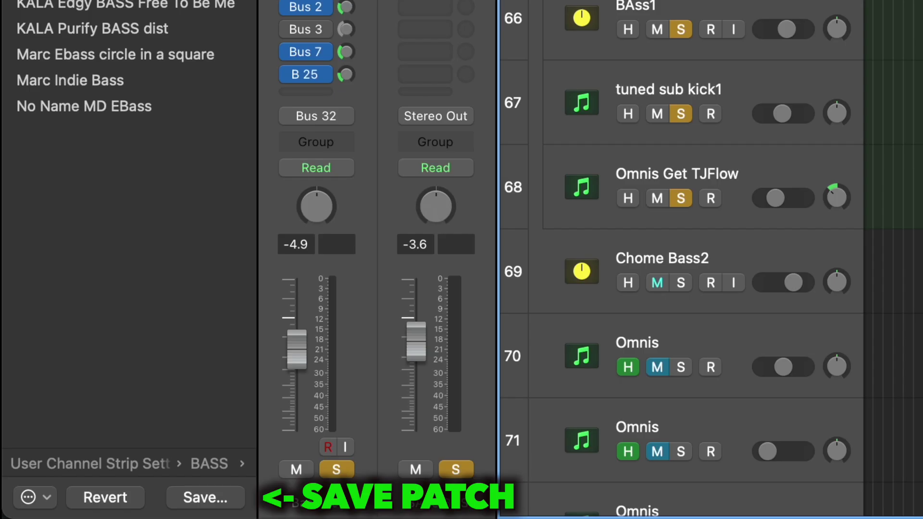
# Save the whole bass stack as the Patches › Instrument › Bass patch 'BASS BUS CHome Mixed'
pyautogui.click(527, 2)
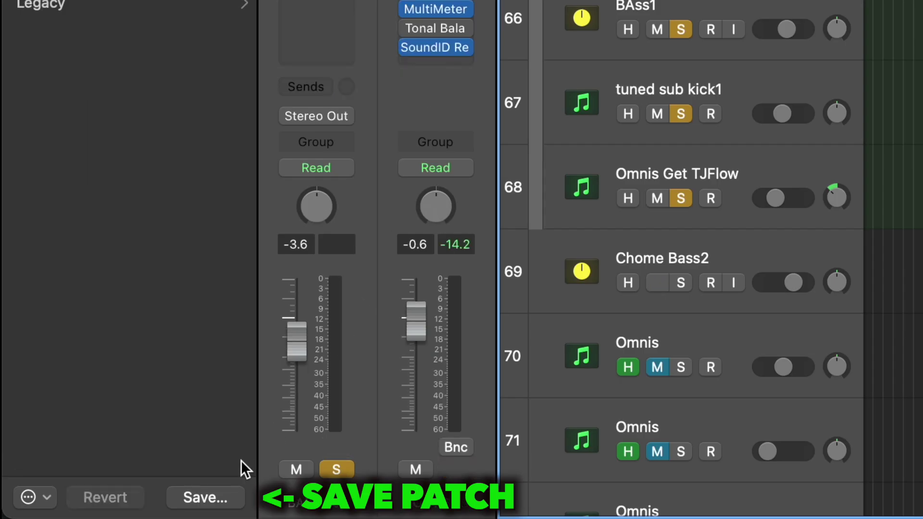
pyautogui.click(215, 506)
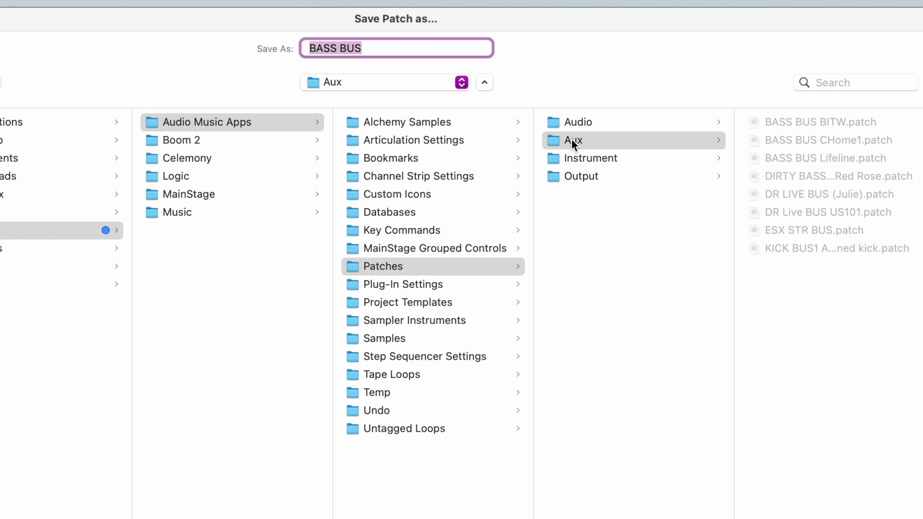
pyautogui.click(586, 122)
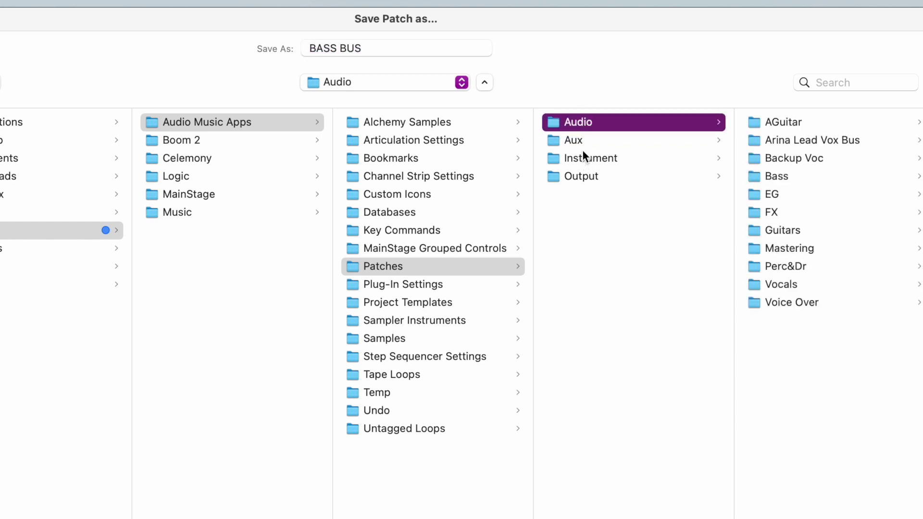
pyautogui.click(570, 159)
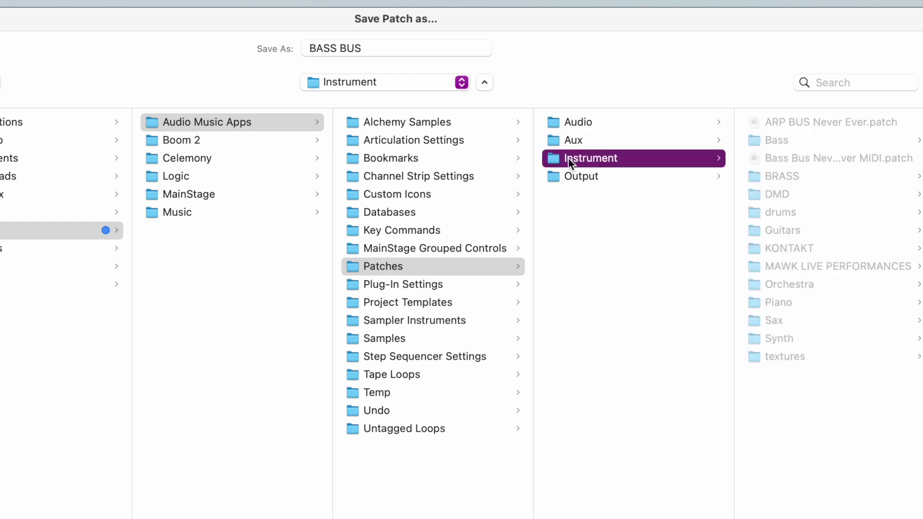
pyautogui.click(772, 140)
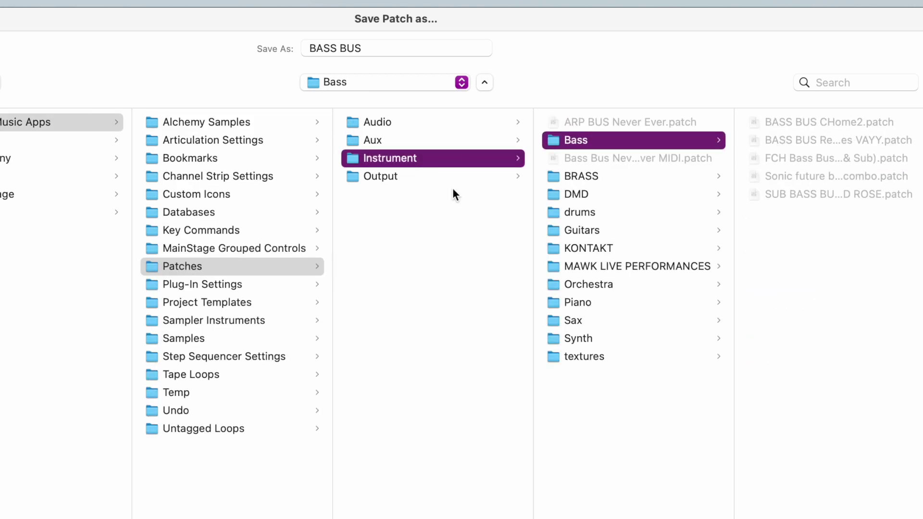
pyautogui.click(832, 122)
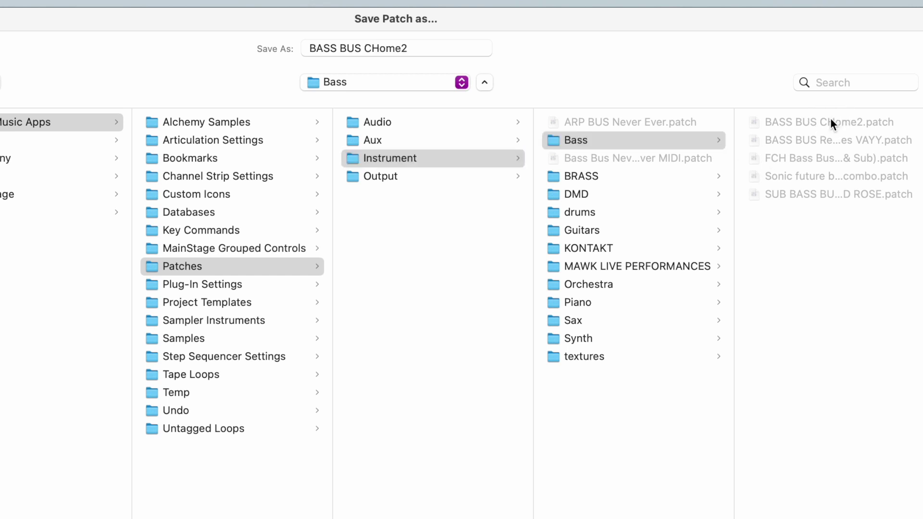
pyautogui.click(429, 49)
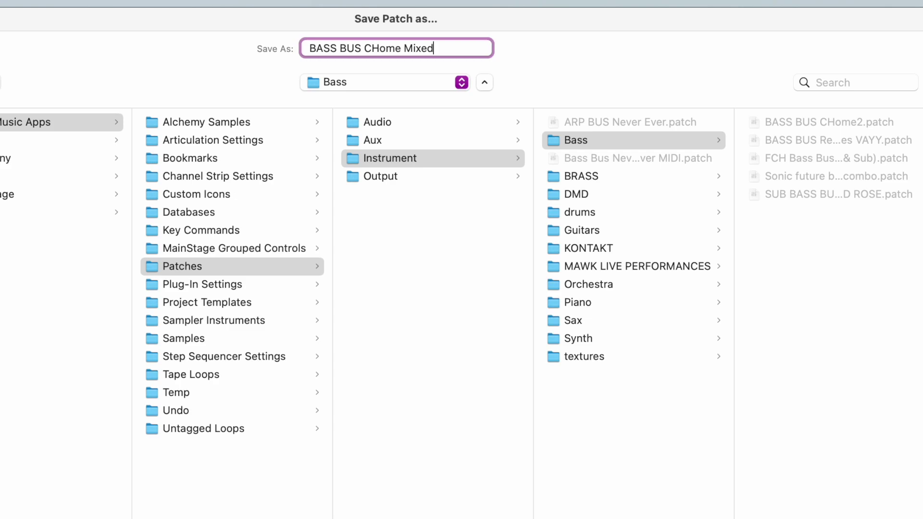
pyautogui.press('Return')
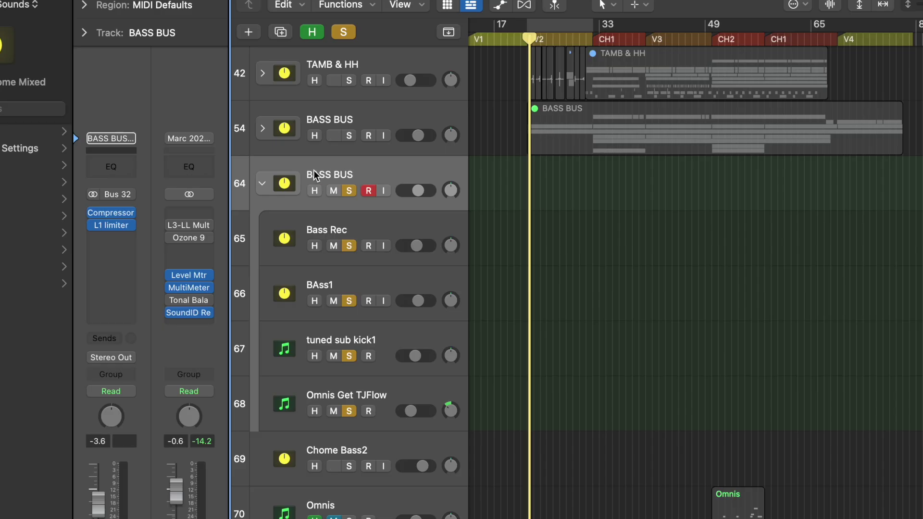
# Remove the duplicate BASS BUS stack with its subtracks and add new audio and instrument tracks
pyautogui.click(259, 183)
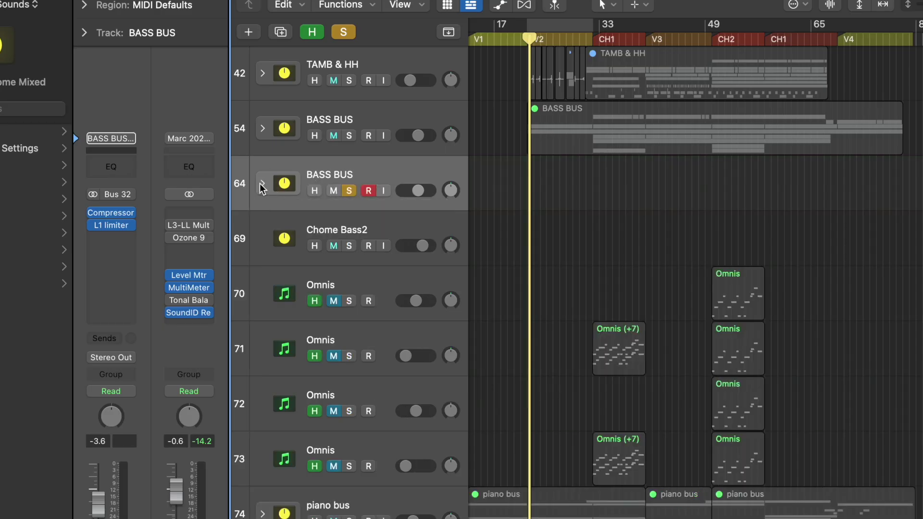
pyautogui.click(259, 183)
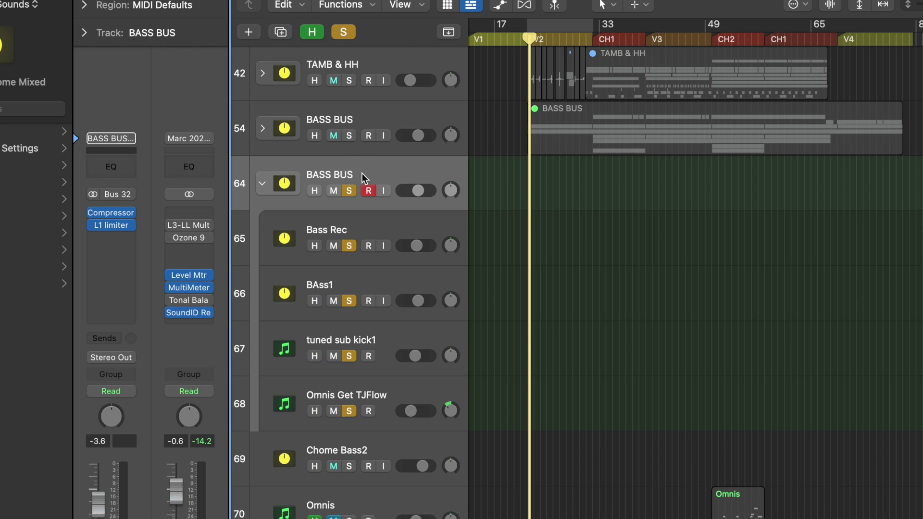
pyautogui.press('super+BackSpace')
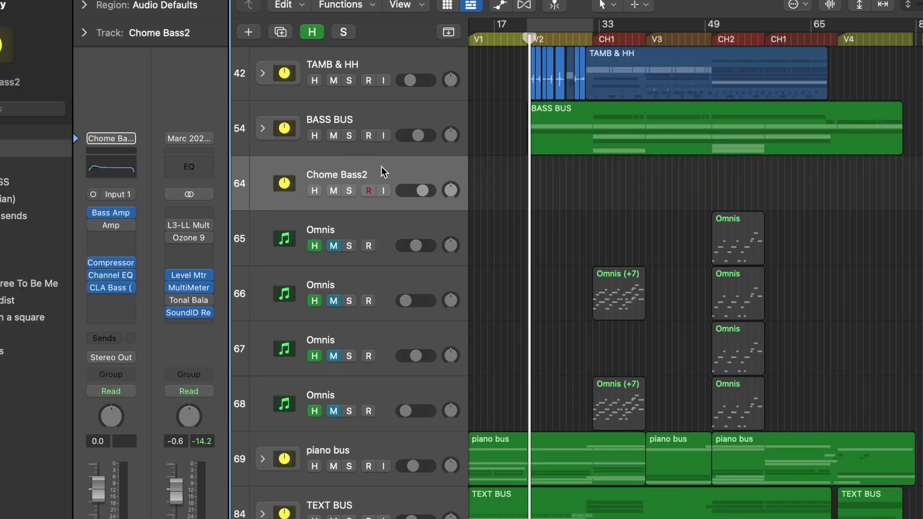
pyautogui.press('alt+super+a')
# Create a new software instrument track and load the user Bass patch 'BASS BUS CHome Mixed'
pyautogui.press('alt+super+s')
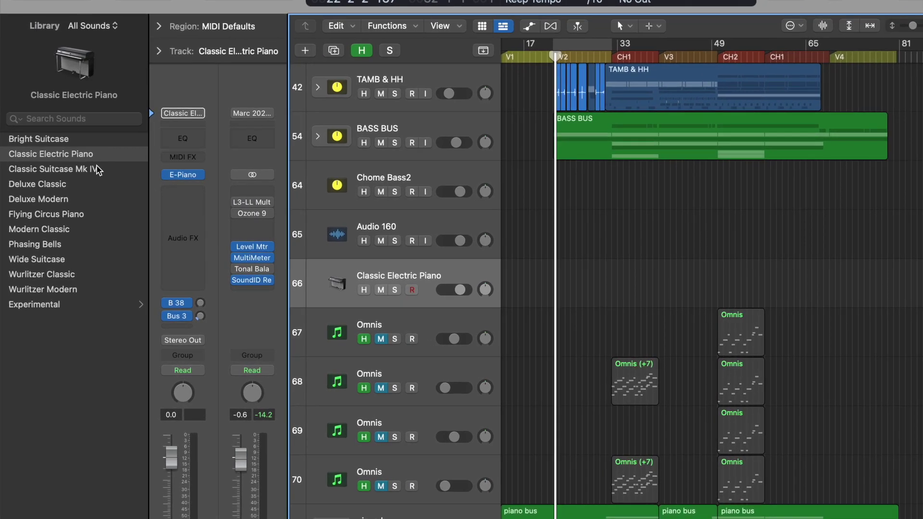
pyautogui.hscroll(-5, 92, 174)
pyautogui.click(86, 134)
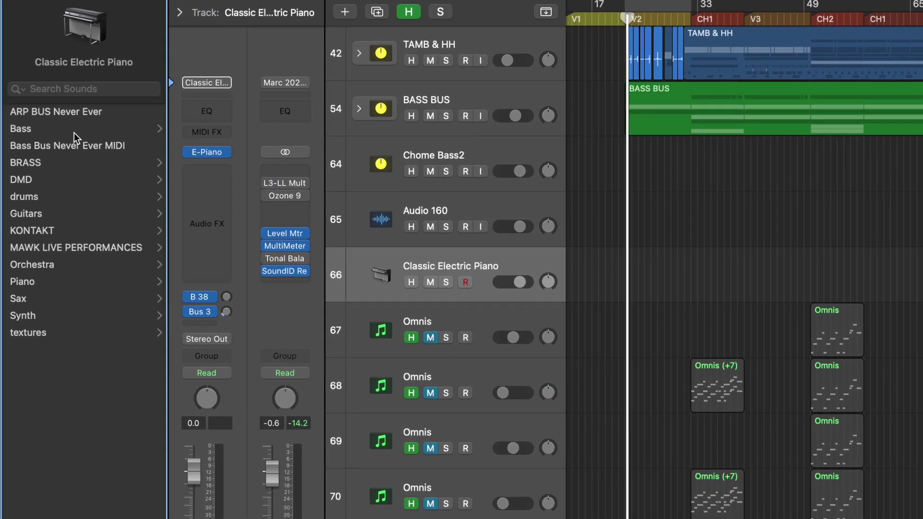
pyautogui.click(75, 130)
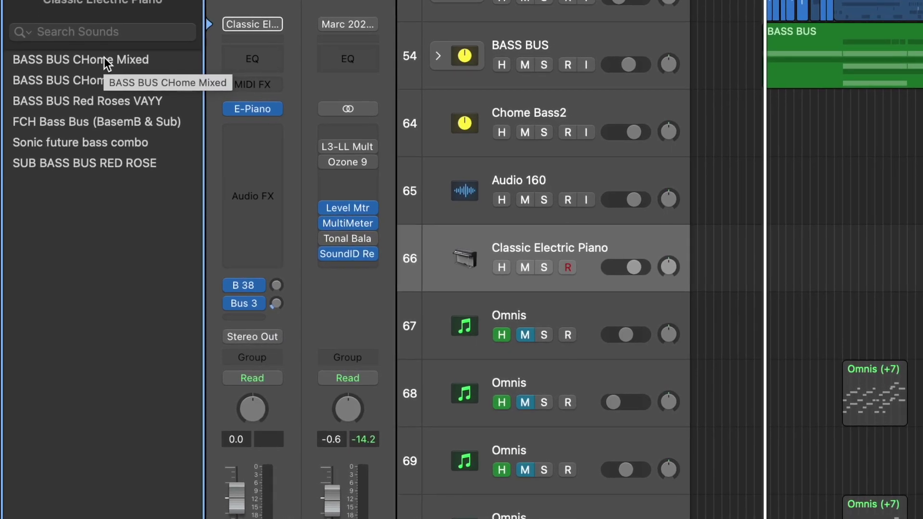
pyautogui.click(95, 85)
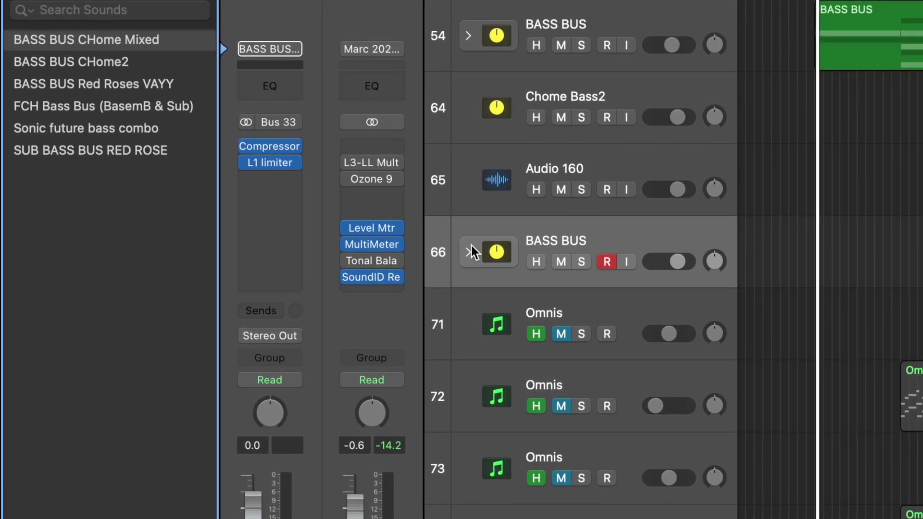
# Expand the reloaded BASS BUS stack and check its Bass Rec and tuned sub kick1 tracks
pyautogui.click(449, 256)
pyautogui.scroll(-3, 365, 250)
pyautogui.click(331, 187)
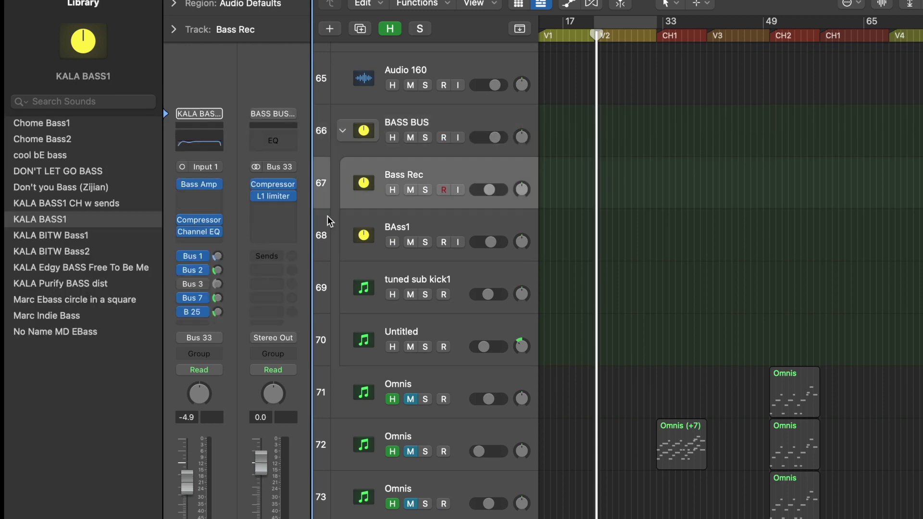
pyautogui.click(460, 269)
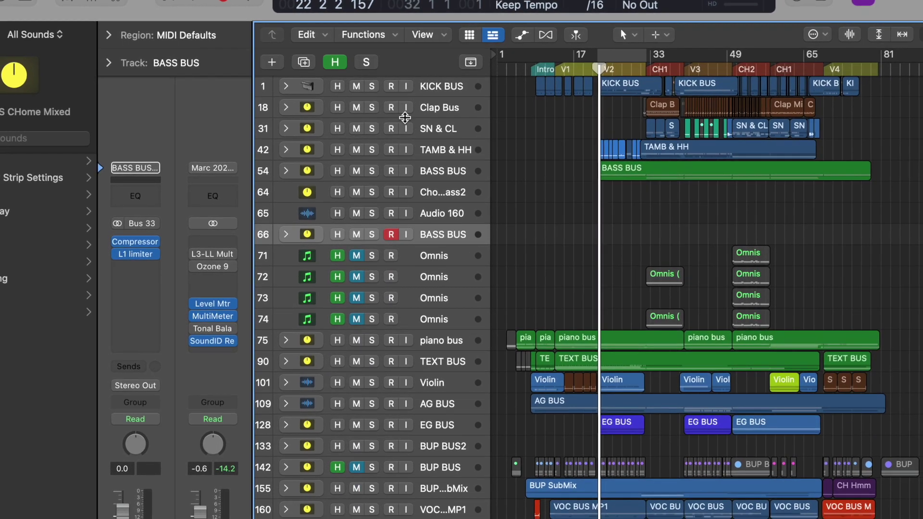
# Delete every region in the session, then select the Clap Bus and reloaded BASS BUS tracks
pyautogui.press('super+a')
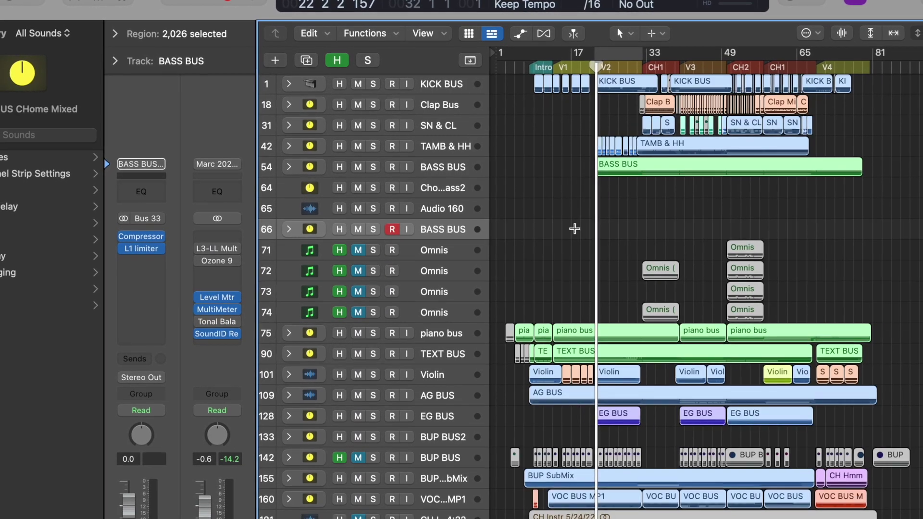
pyautogui.press('BackSpace')
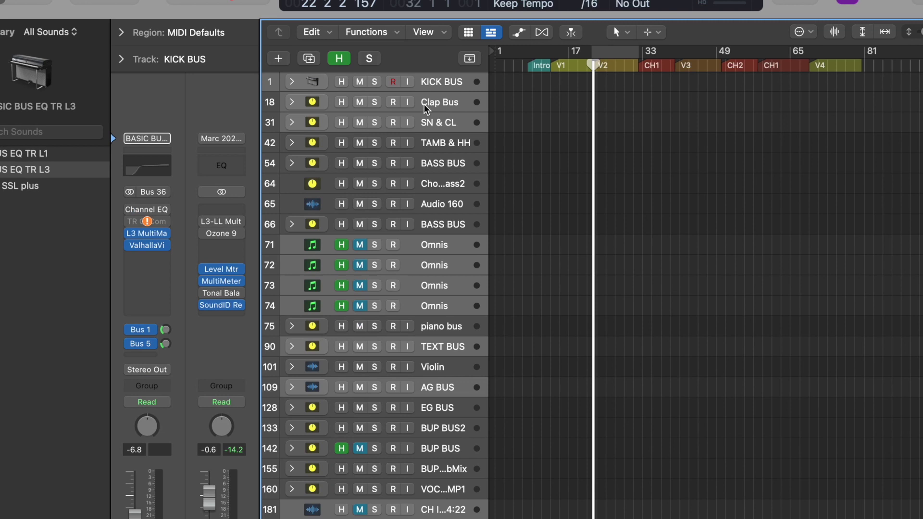
pyautogui.press('Down')
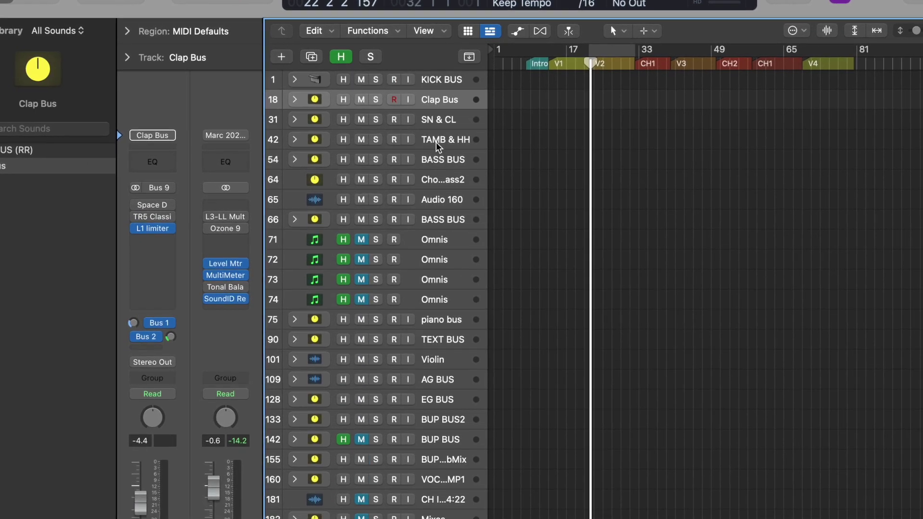
pyautogui.press('Up')
pyautogui.click(433, 100)
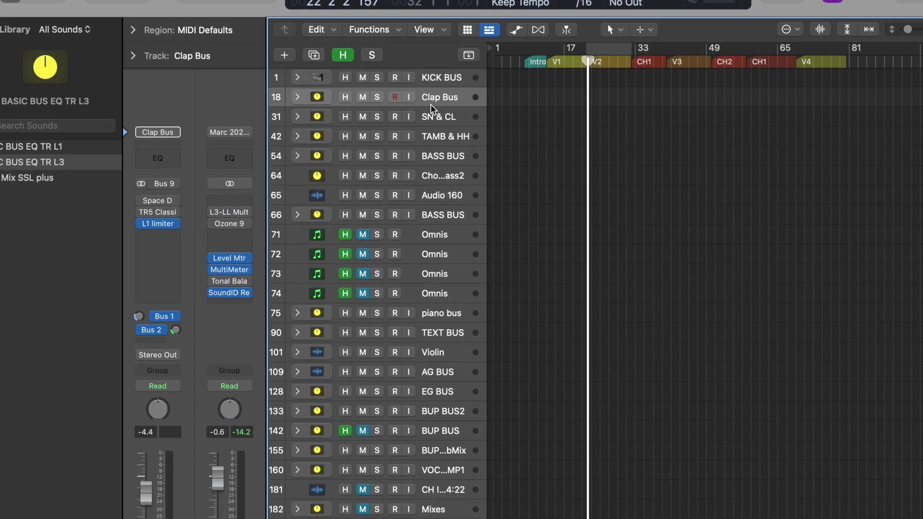
pyautogui.click(438, 215)
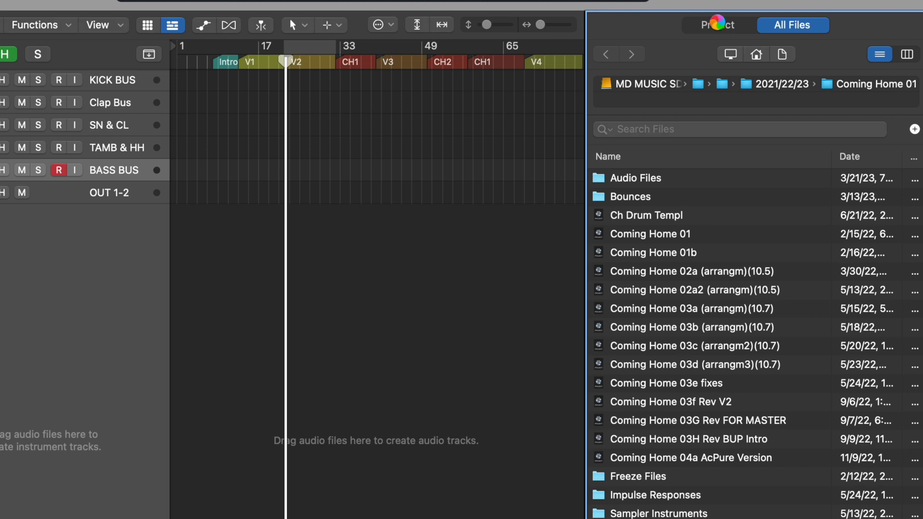
# Delete all audio file groups from the Project file list, confirming the deletion
pyautogui.click(717, 24)
pyautogui.press('super+a')
pyautogui.press('BackSpace')
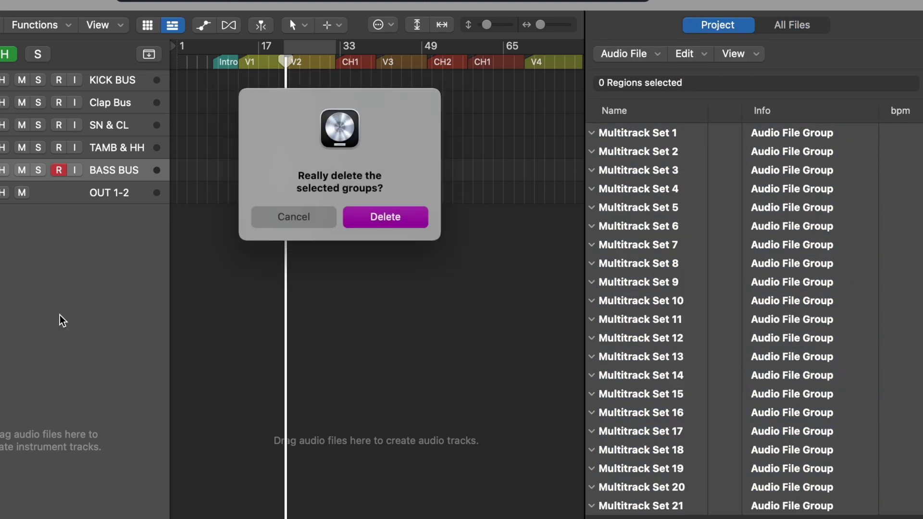
pyautogui.click(384, 218)
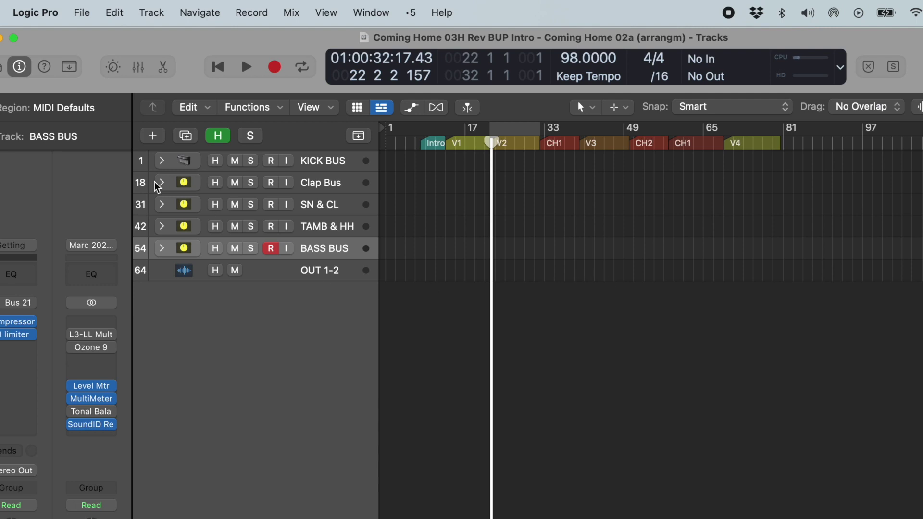
# Expand Clap Bus and turn off Hide on its twelve subtracks, leaving KICK BUS collapsed
pyautogui.click(161, 183)
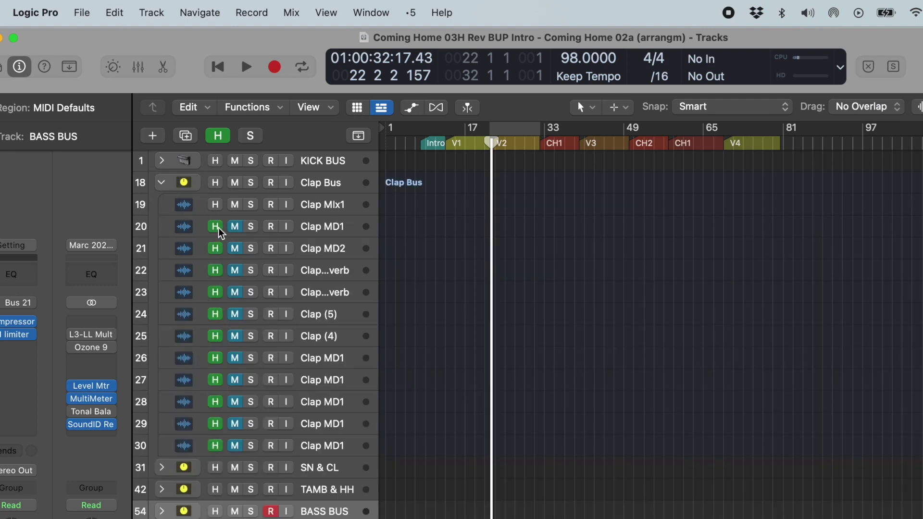
pyautogui.moveTo(219, 233); pyautogui.dragTo(218, 450)
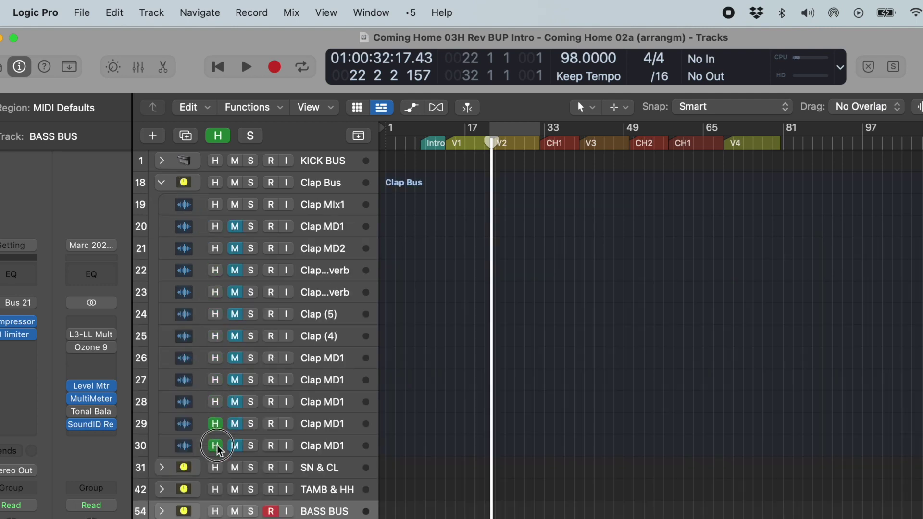
pyautogui.click(163, 176)
pyautogui.click(162, 161)
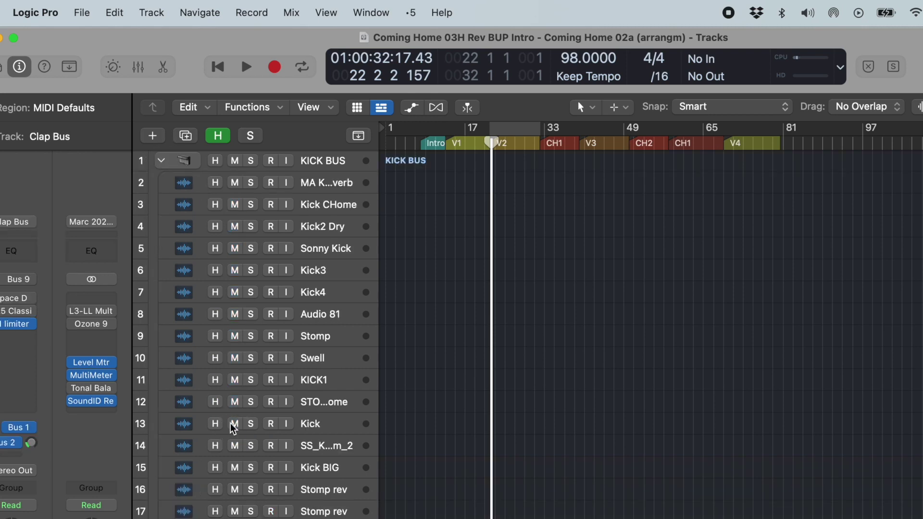
pyautogui.click(162, 161)
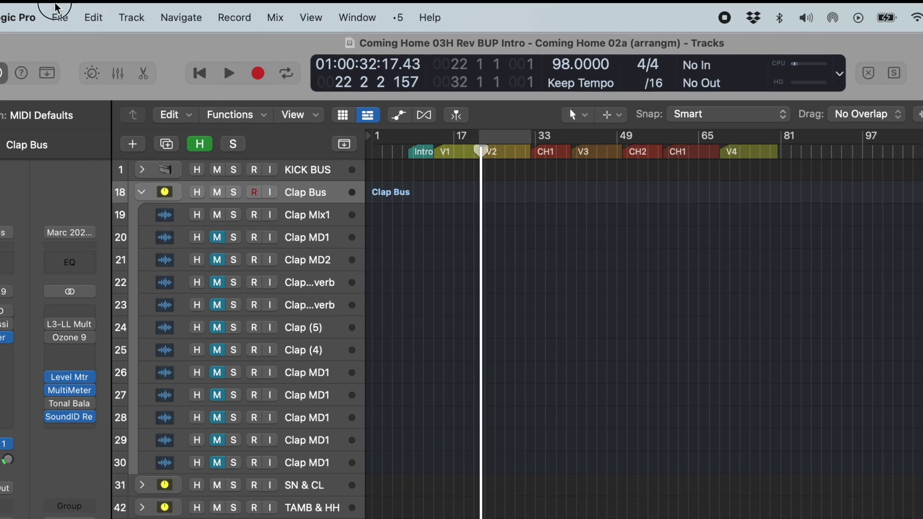
# Save the session as a template, replacing the name's version part with 'Template'
pyautogui.click(82, 12)
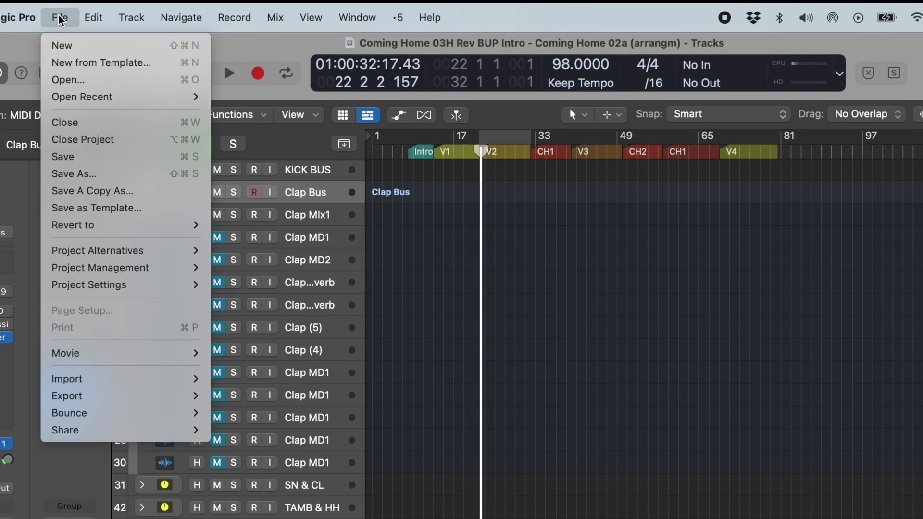
pyautogui.click(96, 208)
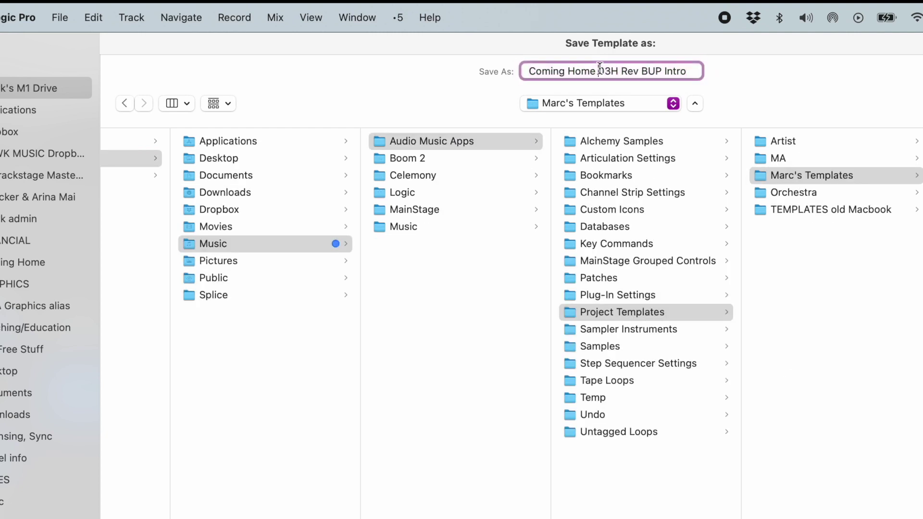
pyautogui.moveTo(597, 71); pyautogui.dragTo(711, 70)
pyautogui.write('Template')
pyautogui.press('Return')
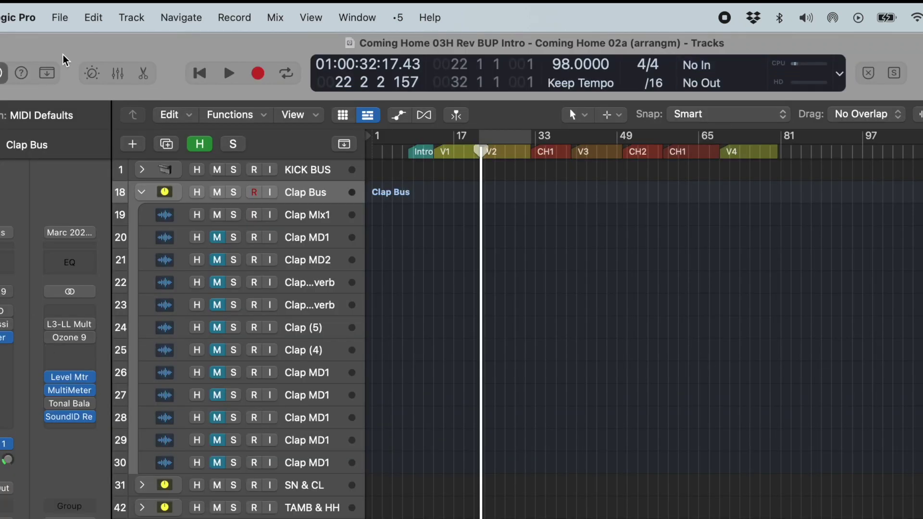
# Save and close the current project, open Coming Home Template as a new project, and collapse Clap Bus
pyautogui.click(61, 17)
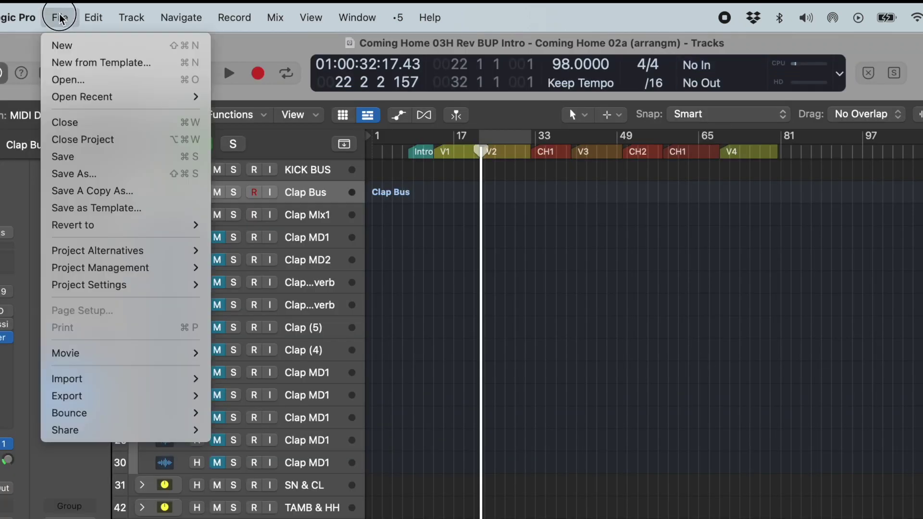
pyautogui.click(97, 70)
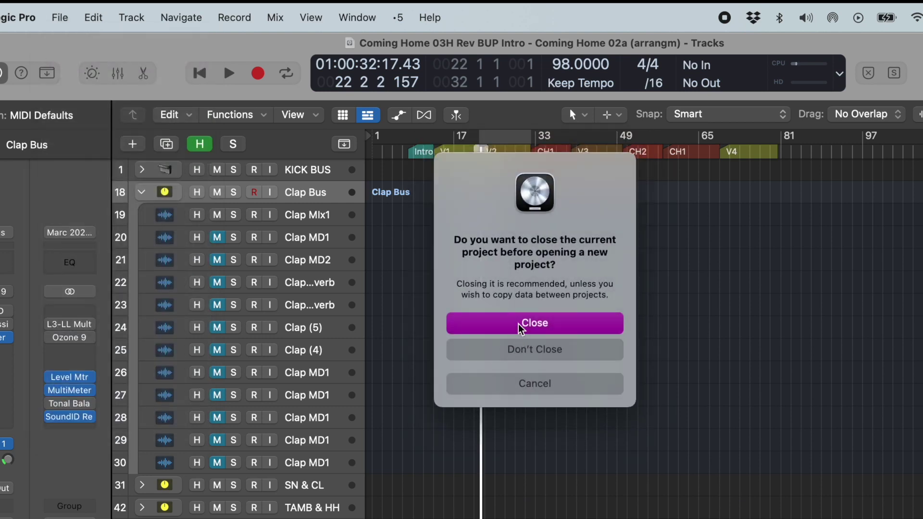
pyautogui.click(521, 328)
pyautogui.click(521, 327)
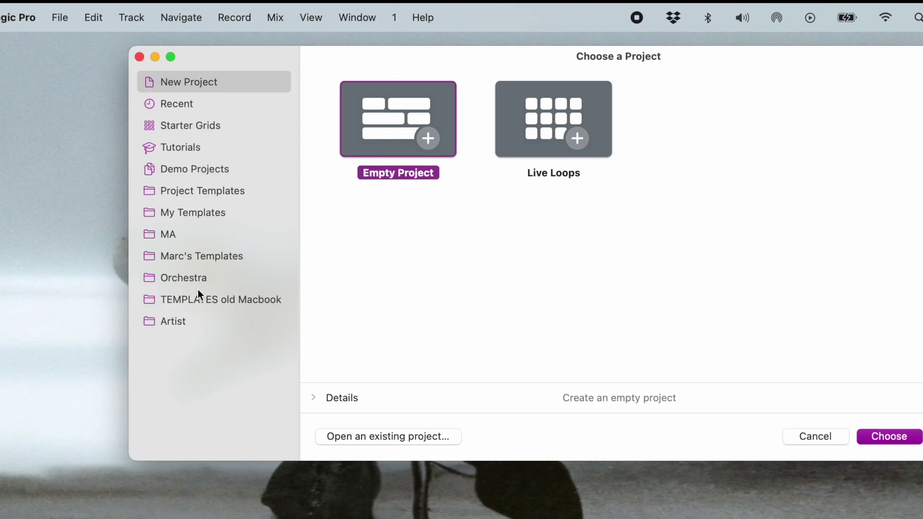
pyautogui.click(198, 258)
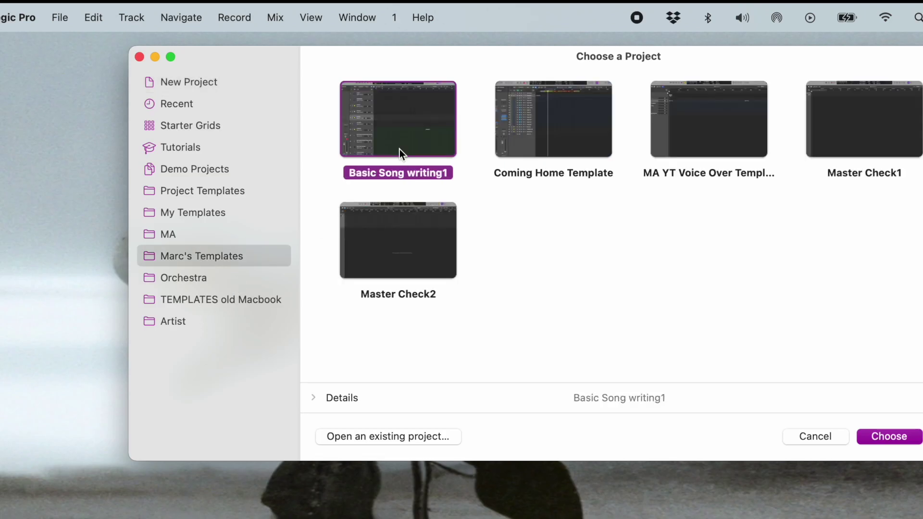
pyautogui.click(561, 142)
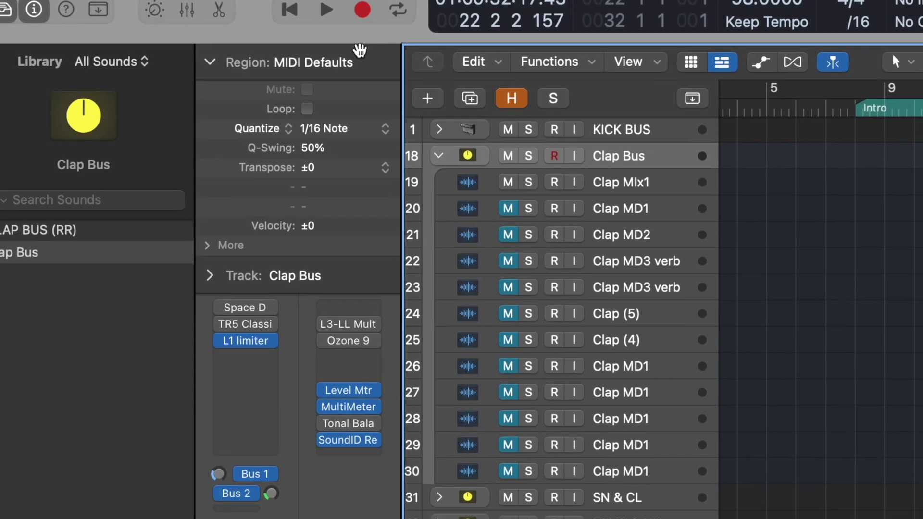
pyautogui.click(439, 155)
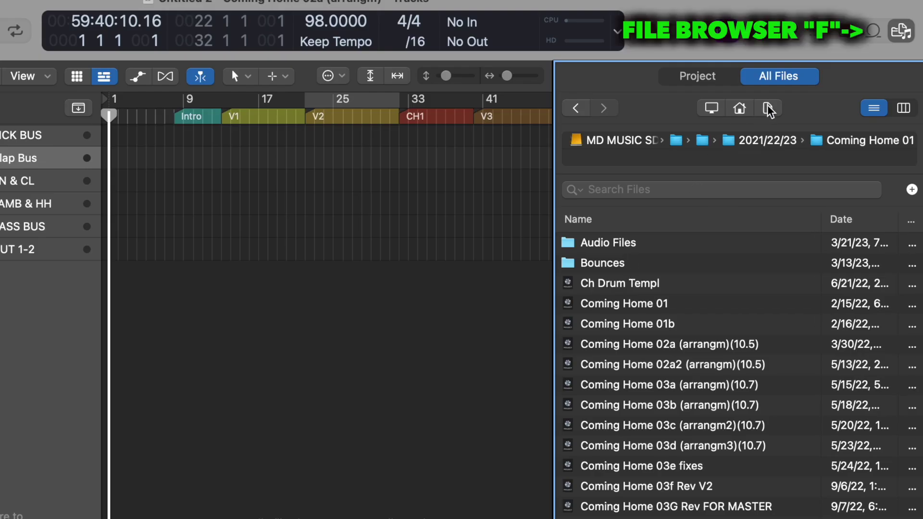
# Navigate MD MUSIC SD700 › MUSIC › 2021/22/23 › Iridescent Play to list the Iridescent 04C arrangement tracks
pyautogui.click(769, 110)
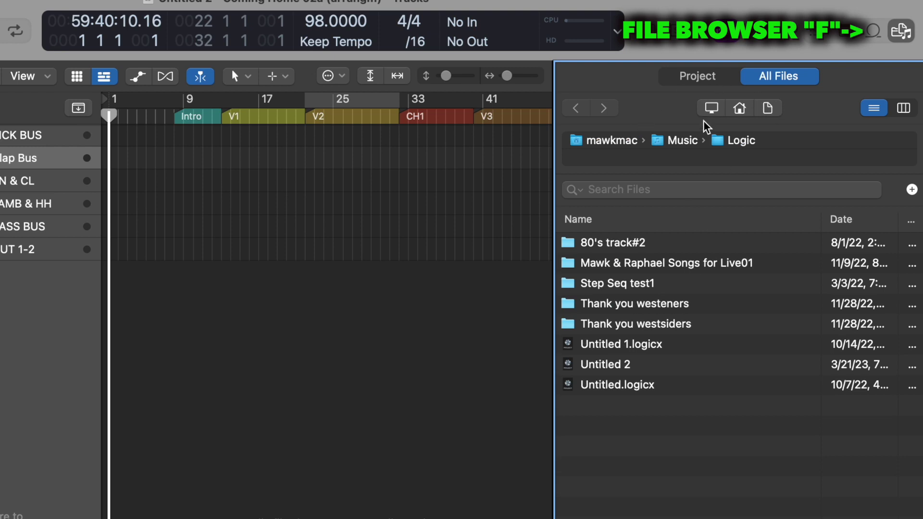
pyautogui.click(713, 108)
pyautogui.doubleClick(636, 265)
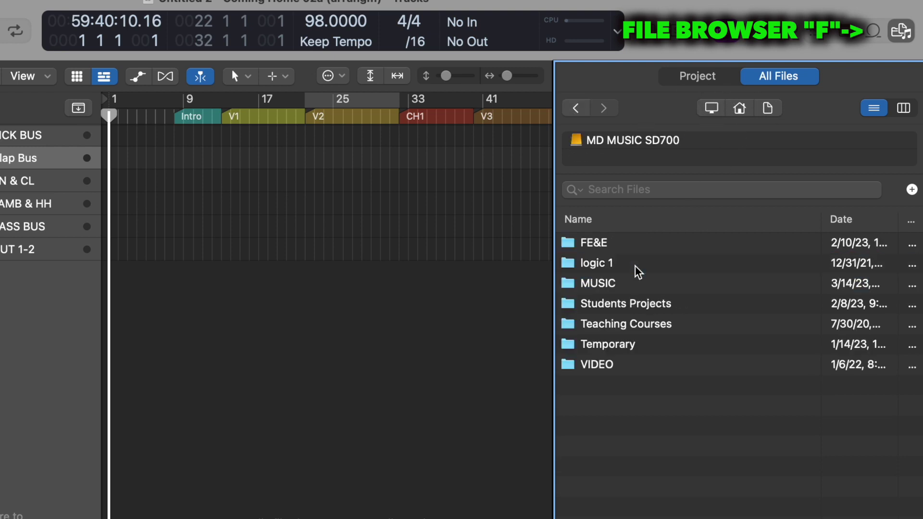
pyautogui.doubleClick(614, 283)
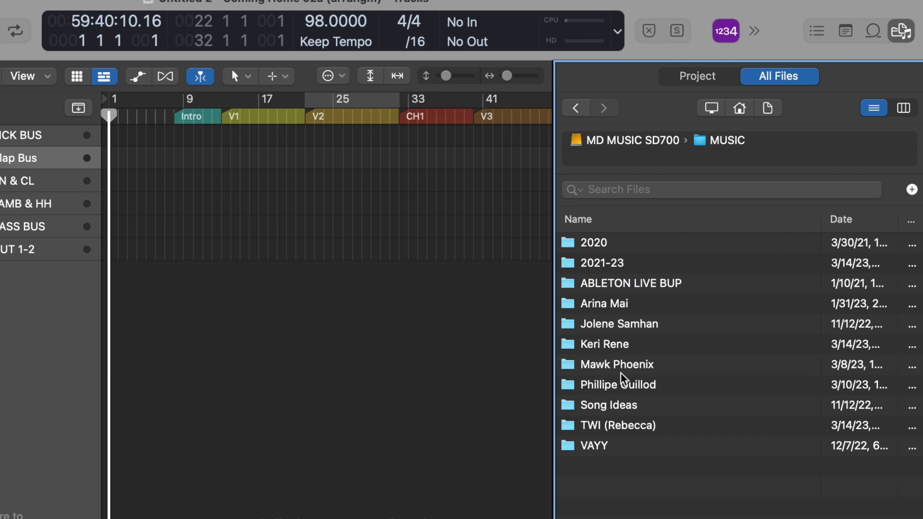
pyautogui.doubleClick(620, 370)
pyautogui.doubleClick(619, 243)
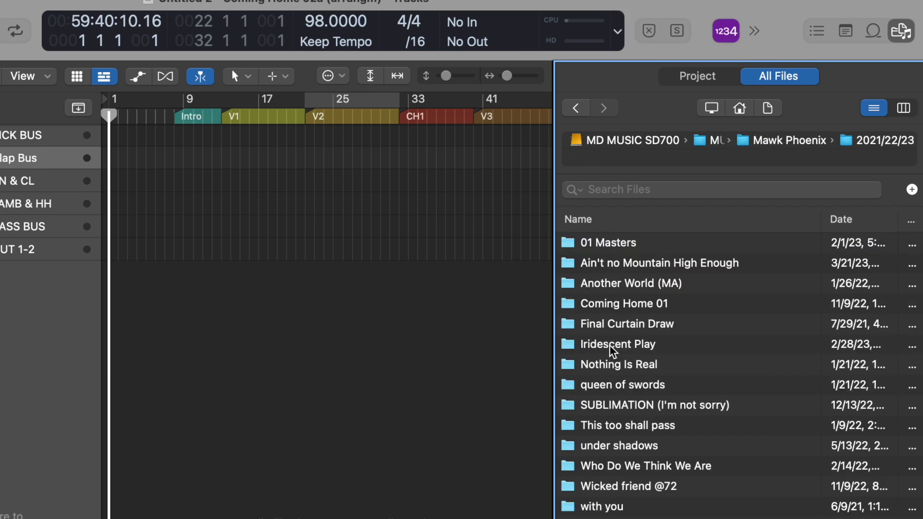
pyautogui.doubleClick(611, 344)
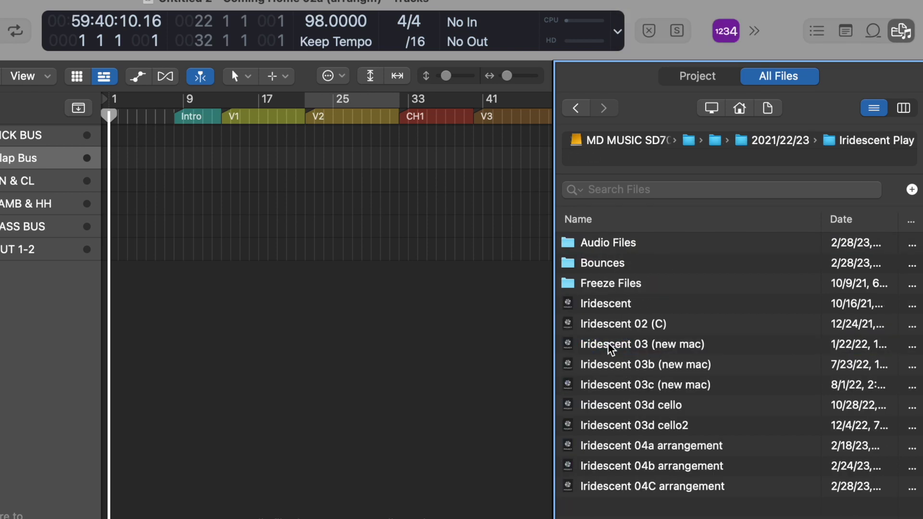
pyautogui.doubleClick(641, 487)
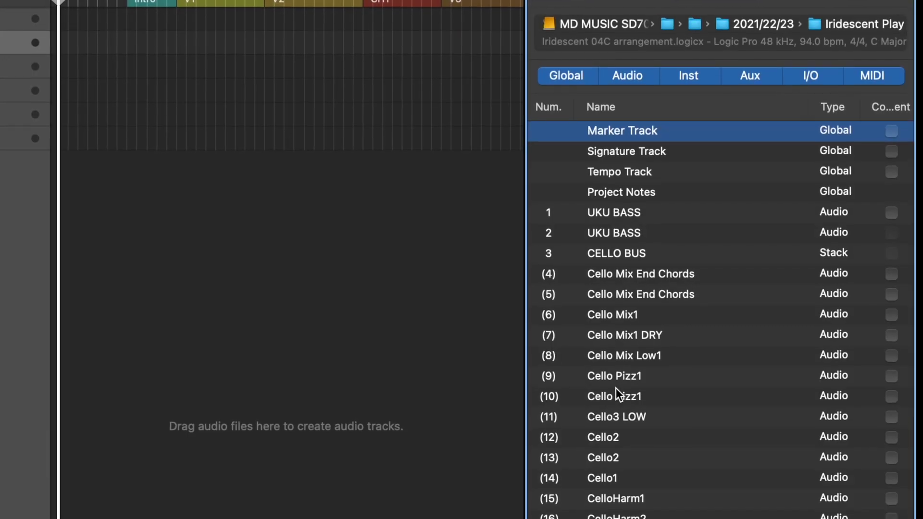
# Select the Iridescent project's Lead verse1 track and tick its Plug-ins checkbox for import
pyautogui.scroll(-15, 616, 389)
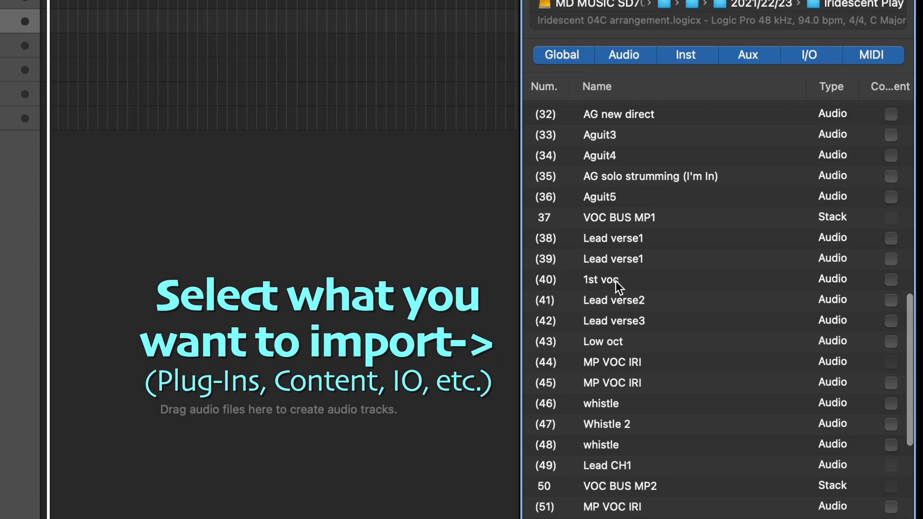
pyautogui.scroll(-5, 616, 284)
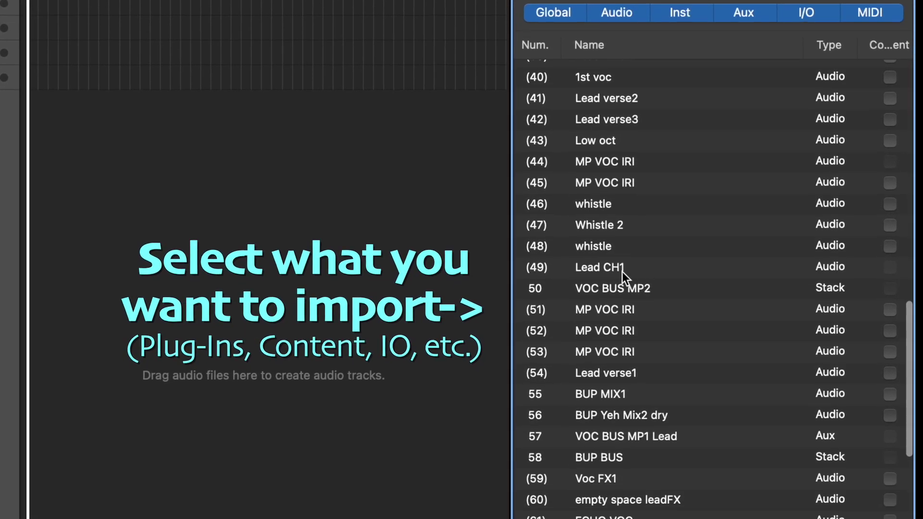
pyautogui.scroll(7, 619, 261)
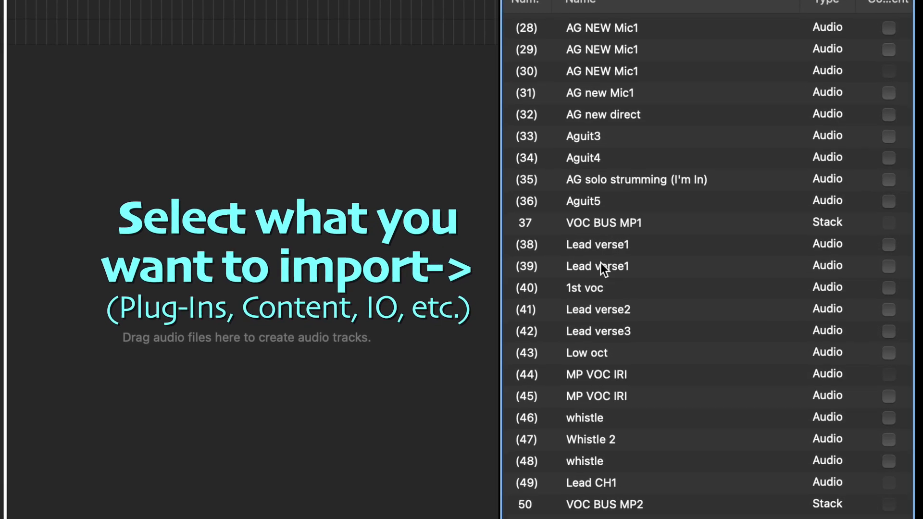
pyautogui.click(605, 245)
pyautogui.hscroll(3, 658, 219)
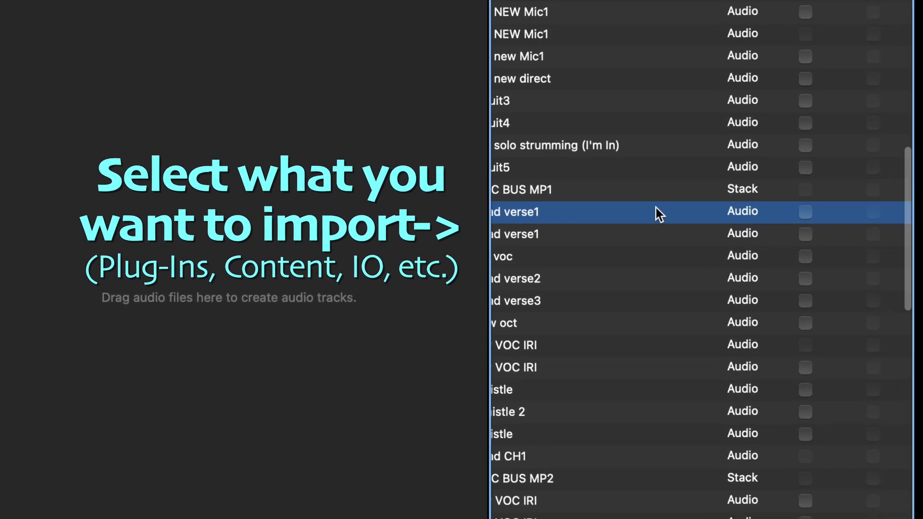
pyautogui.hscroll(-2, 655, 202)
pyautogui.hscroll(10, 653, 187)
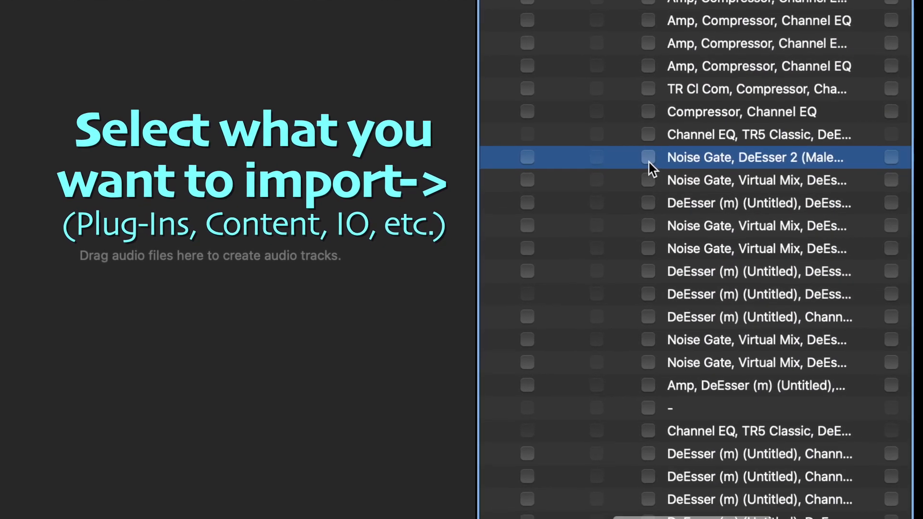
pyautogui.click(648, 157)
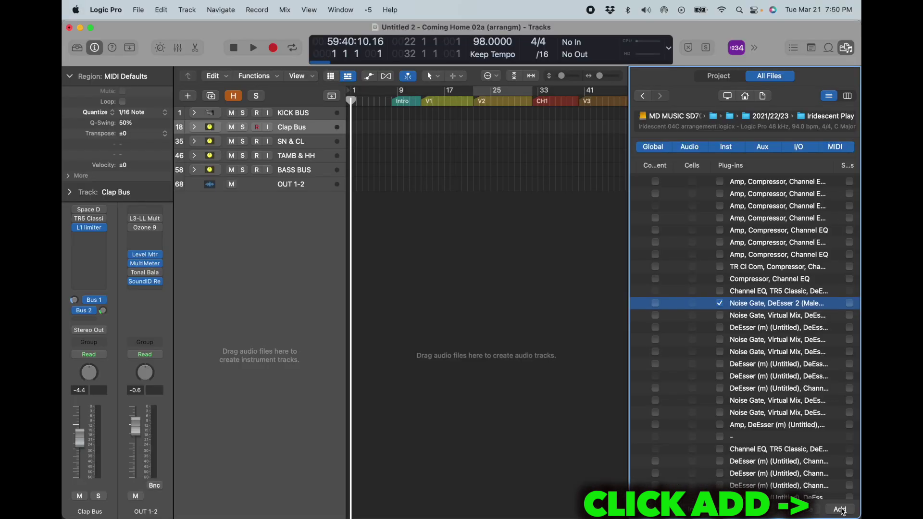
# Add the Lead verse1 track, with Noise Gate, DeEsser 2, Compressor and Channel EQ, to the project
pyautogui.click(840, 510)
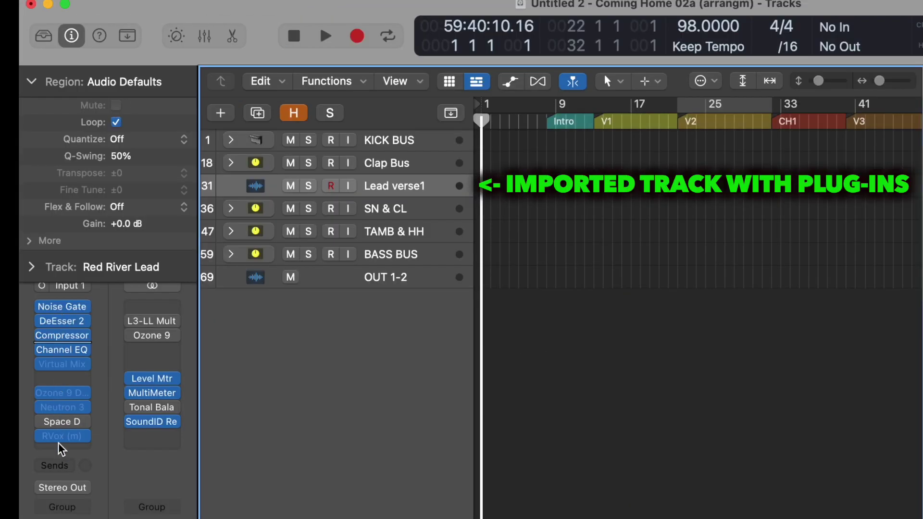